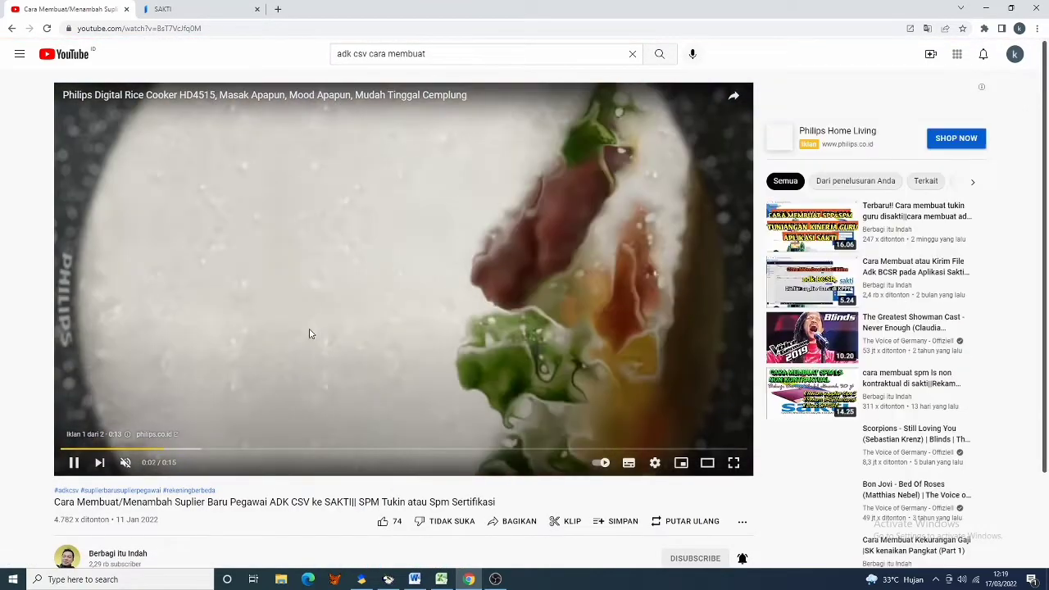
- Pause the ad, expand the video description and open the linktr.ee/CSVSAKTI link
{"action": "left_click", "coordinate": [300, 406]}
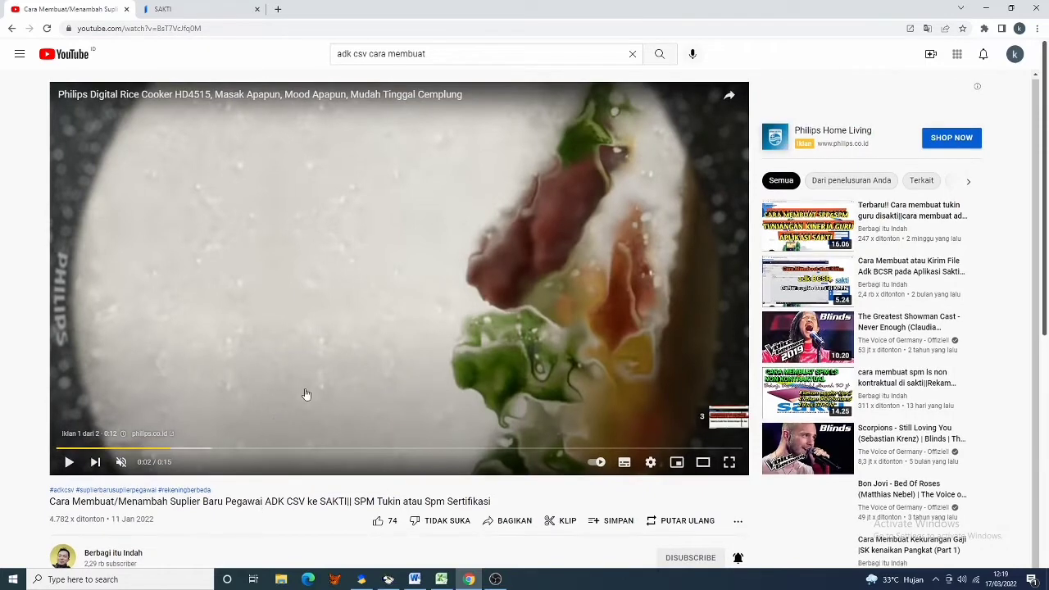
{"action": "scroll", "coordinate": [308, 391], "scroll_direction": "down", "scroll_amount": 2}
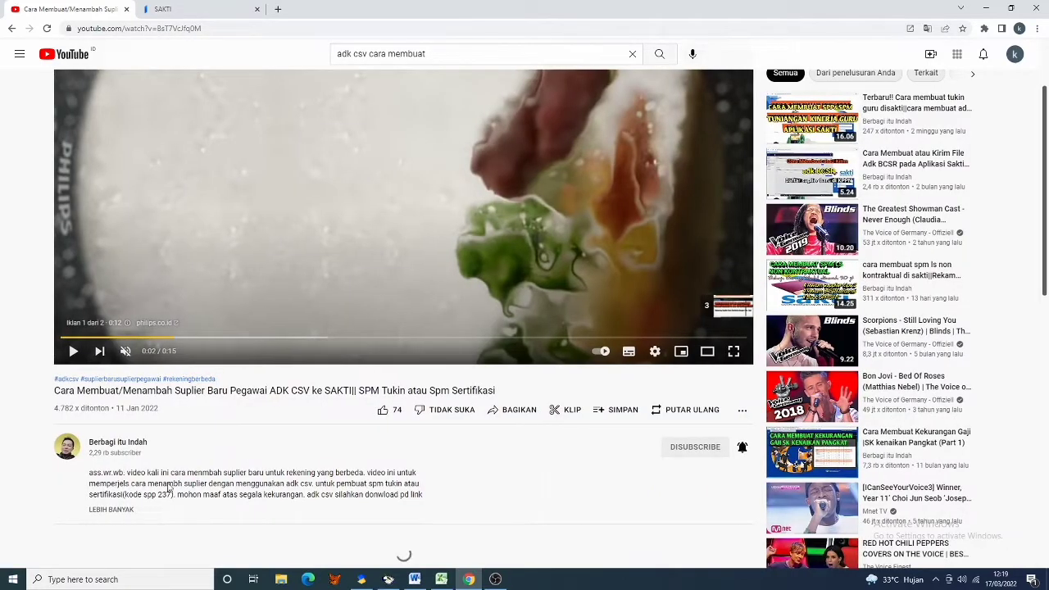
{"action": "left_click", "coordinate": [118, 510]}
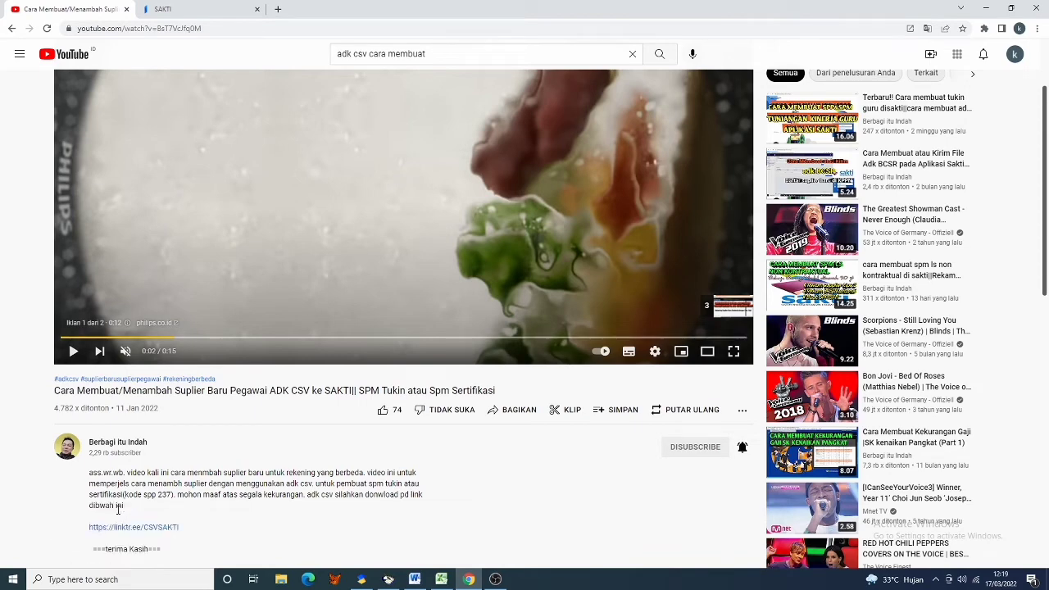
{"action": "scroll", "coordinate": [152, 422], "scroll_direction": "down", "scroll_amount": 1}
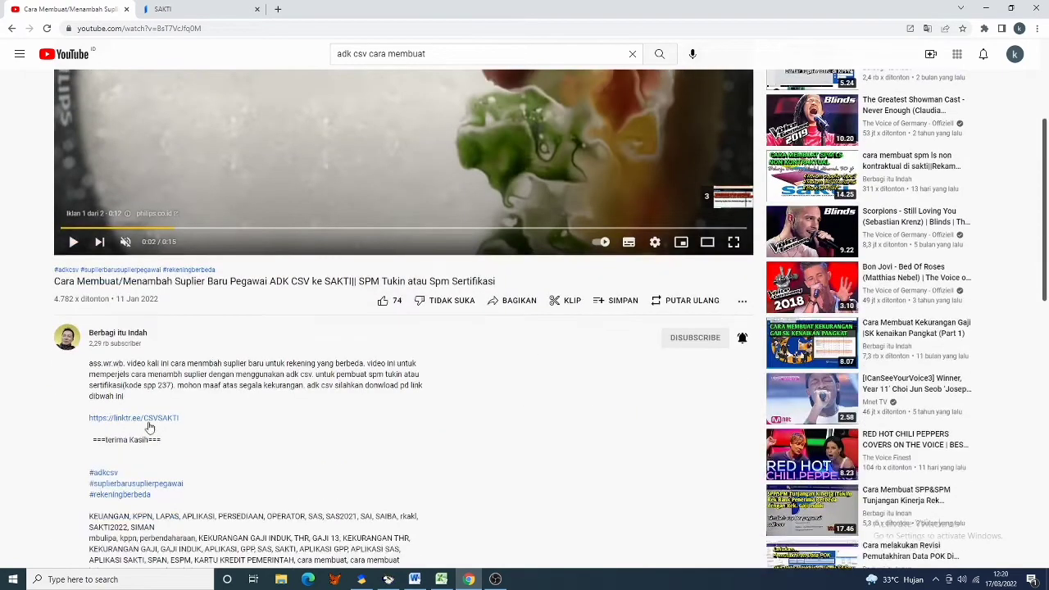
{"action": "left_click", "coordinate": [152, 419]}
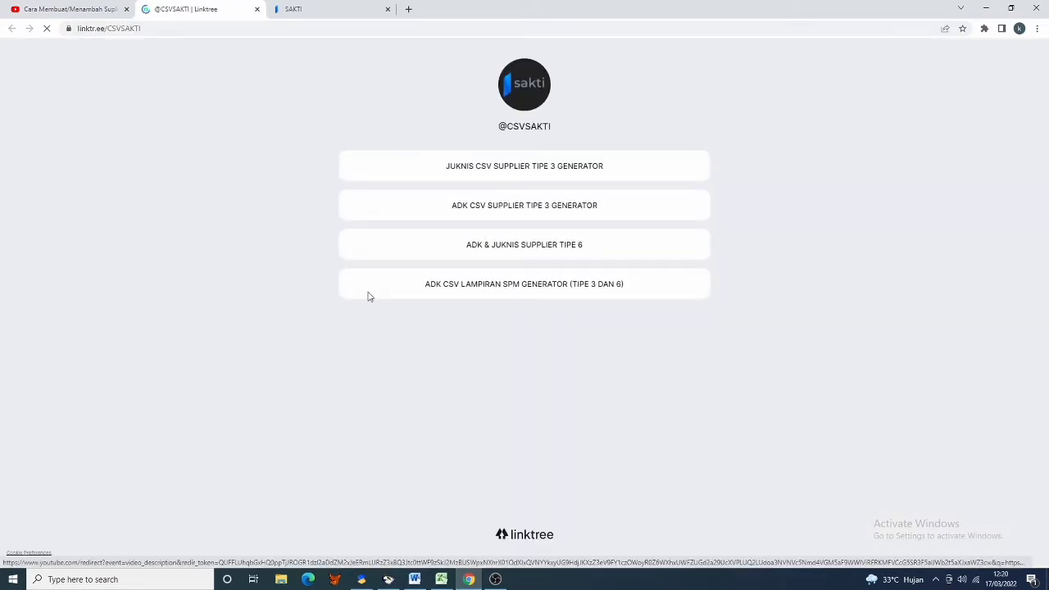
- Open the ADK & JUKNIS SUPPLIER TIPE 6 folder and download Tipe6_2022_kdsatker.xlsx
{"action": "left_click", "coordinate": [505, 250]}
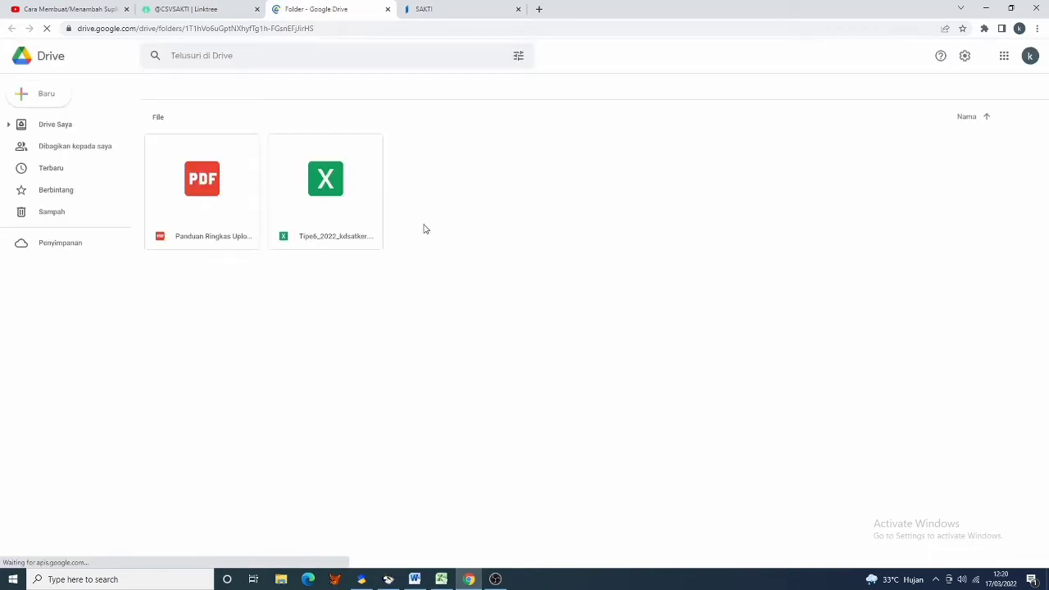
{"action": "left_click", "coordinate": [324, 221]}
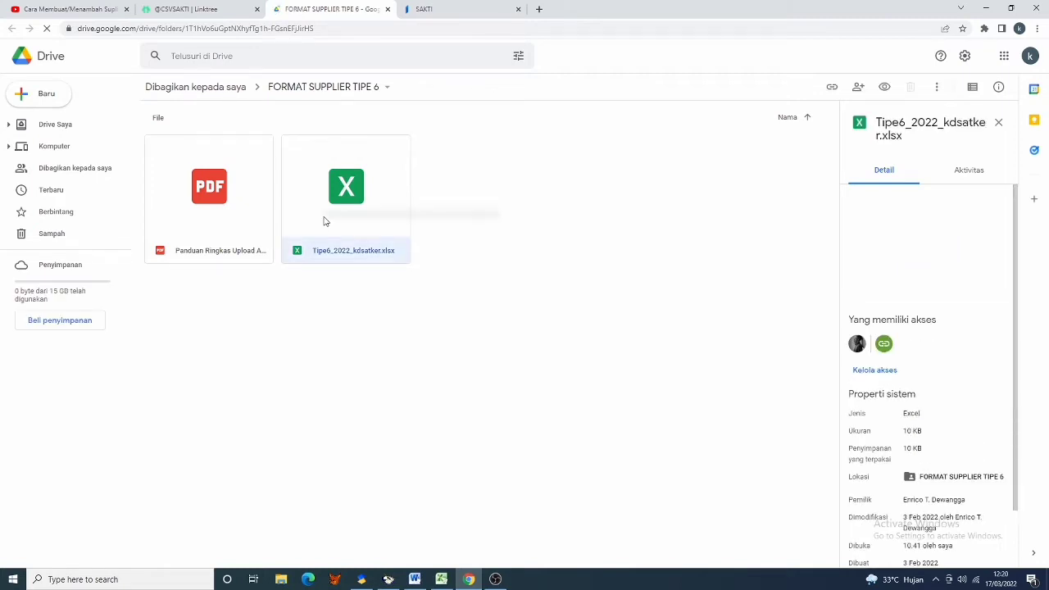
{"action": "right_click", "coordinate": [324, 221]}
{"action": "left_click", "coordinate": [369, 464]}
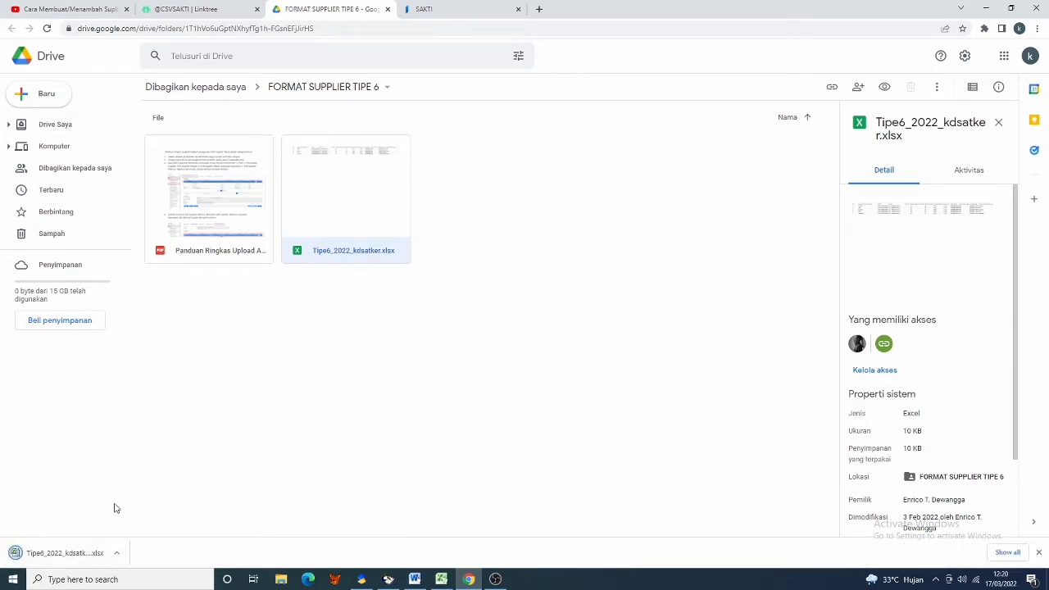
- Open the downloaded Tipe6 template in Excel and inspect cells D2, B3 and C2
{"action": "left_click", "coordinate": [75, 557]}
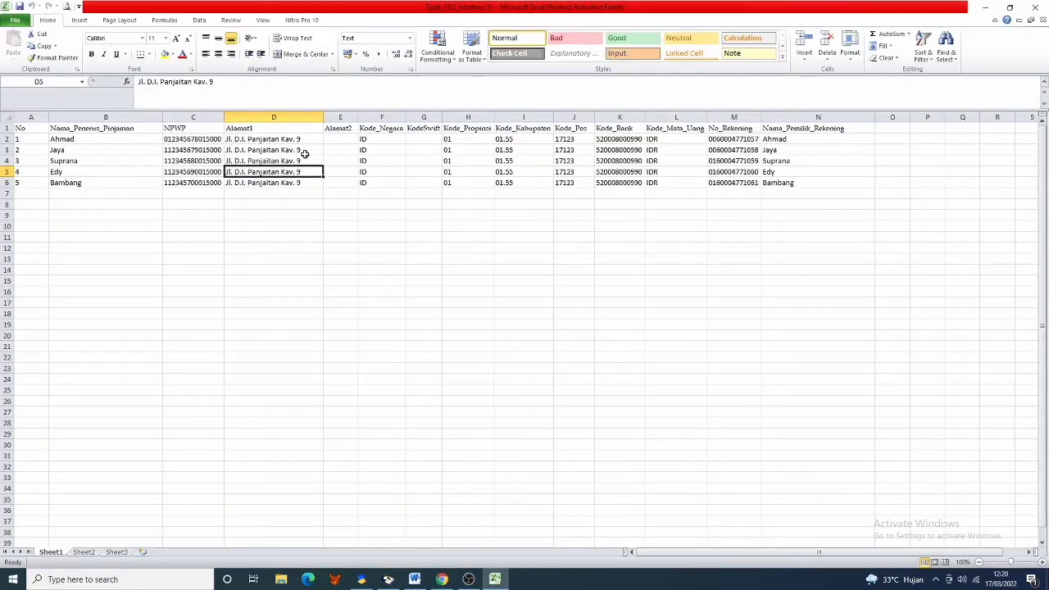
{"action": "left_click", "coordinate": [285, 140]}
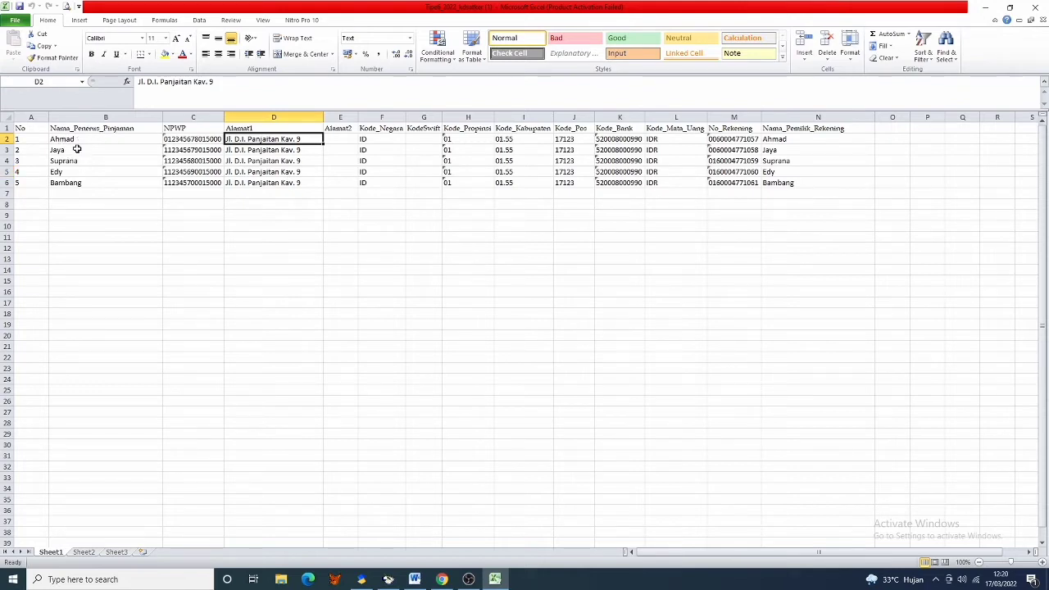
{"action": "left_click", "coordinate": [76, 150]}
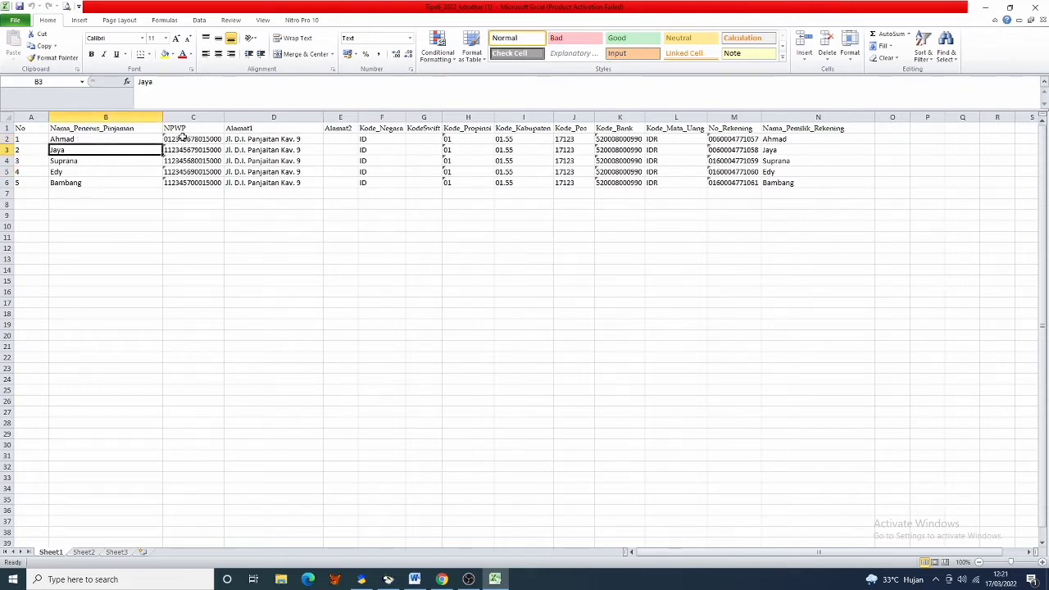
{"action": "left_click", "coordinate": [181, 140]}
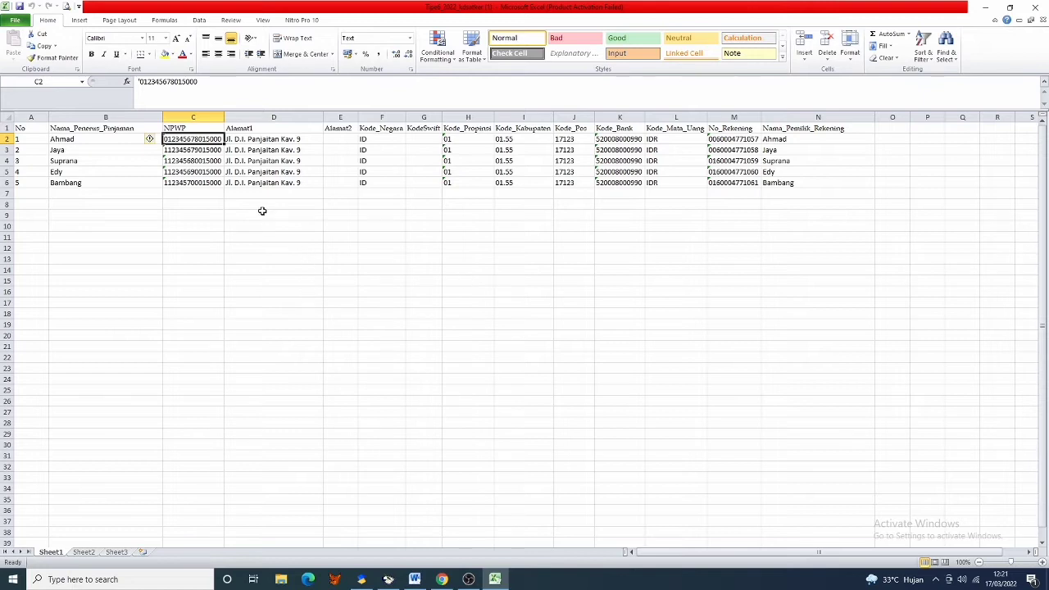
- Check the address, country, KodeSwift and province cells D2 to H2, then bring SAS 2021 forward
{"action": "left_click", "coordinate": [264, 140]}
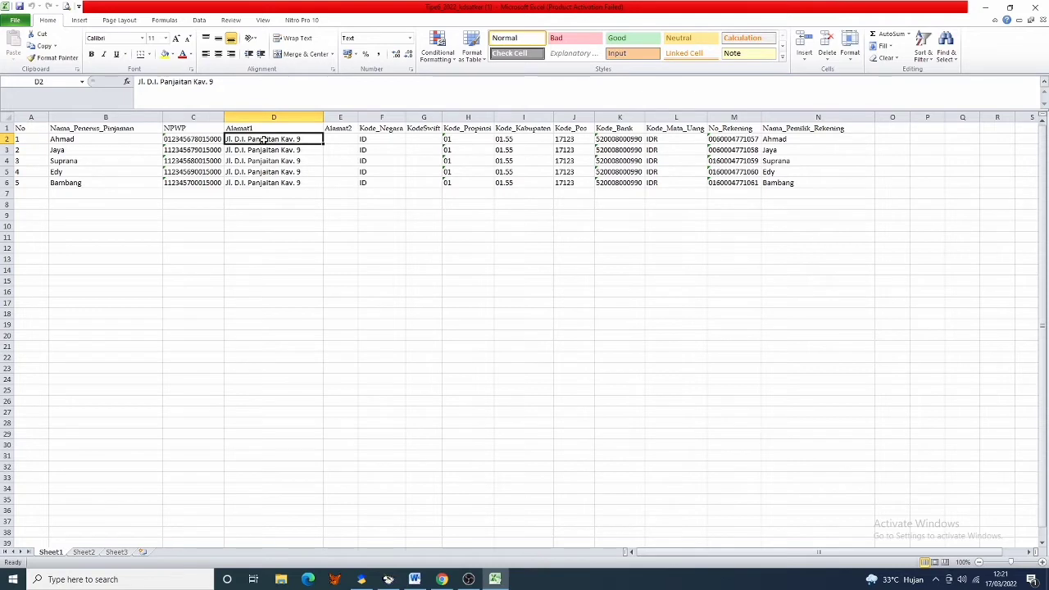
{"action": "left_click", "coordinate": [383, 142]}
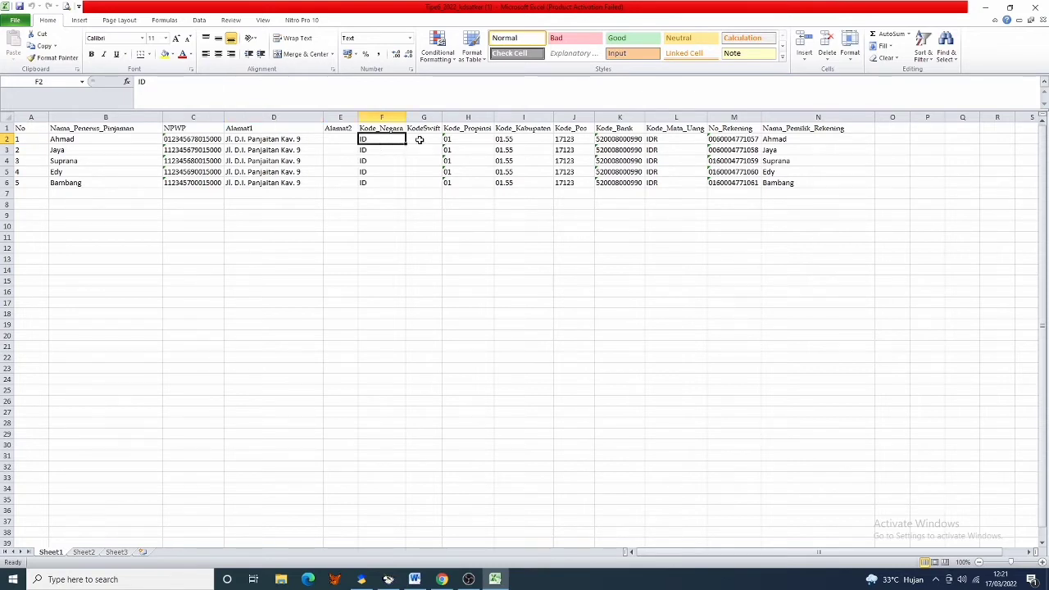
{"action": "left_click", "coordinate": [423, 140]}
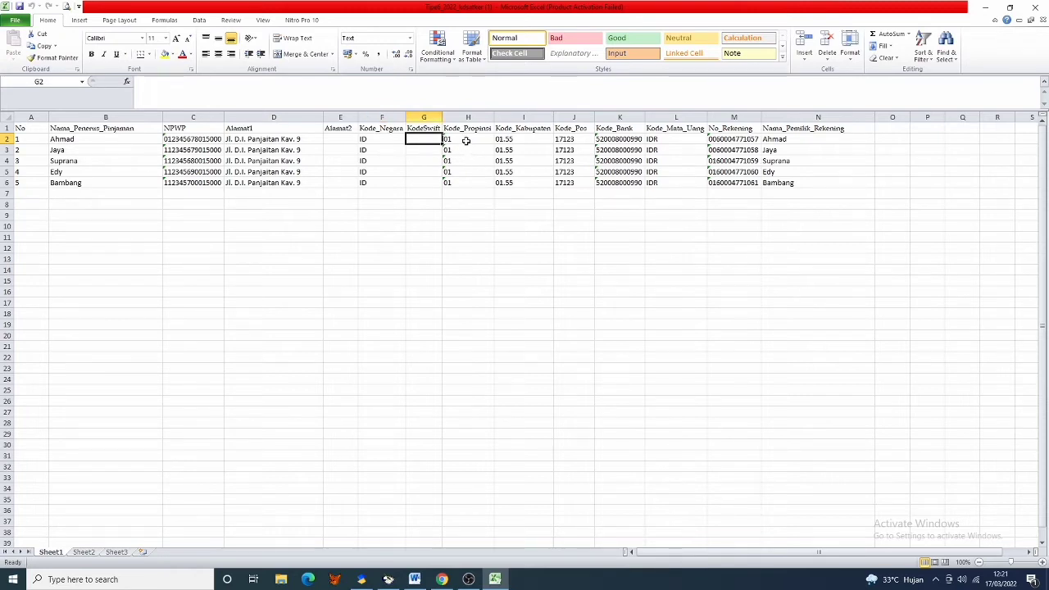
{"action": "left_click", "coordinate": [465, 141]}
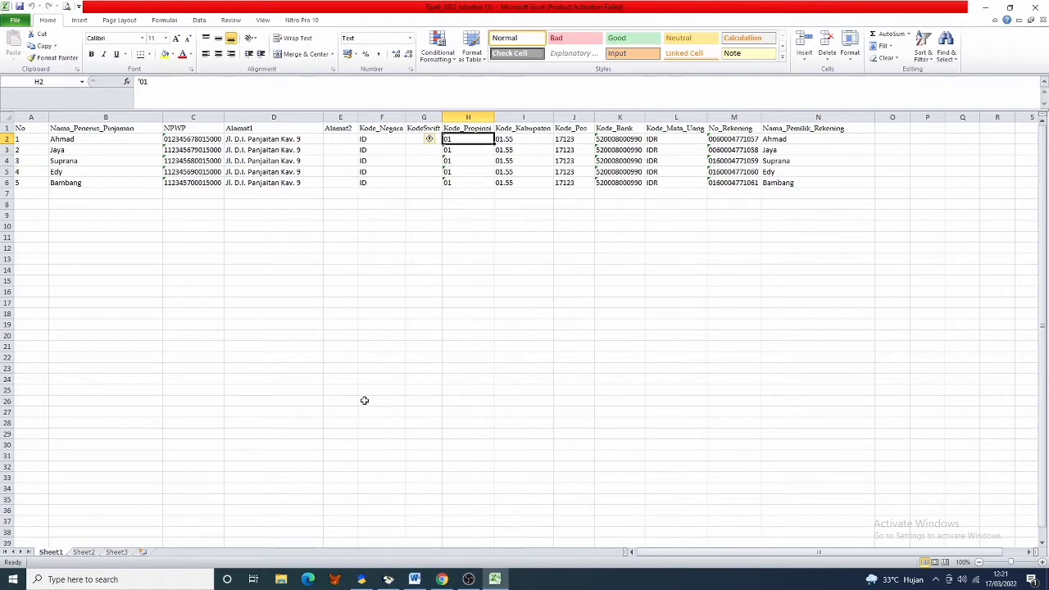
{"action": "left_click", "coordinate": [361, 579]}
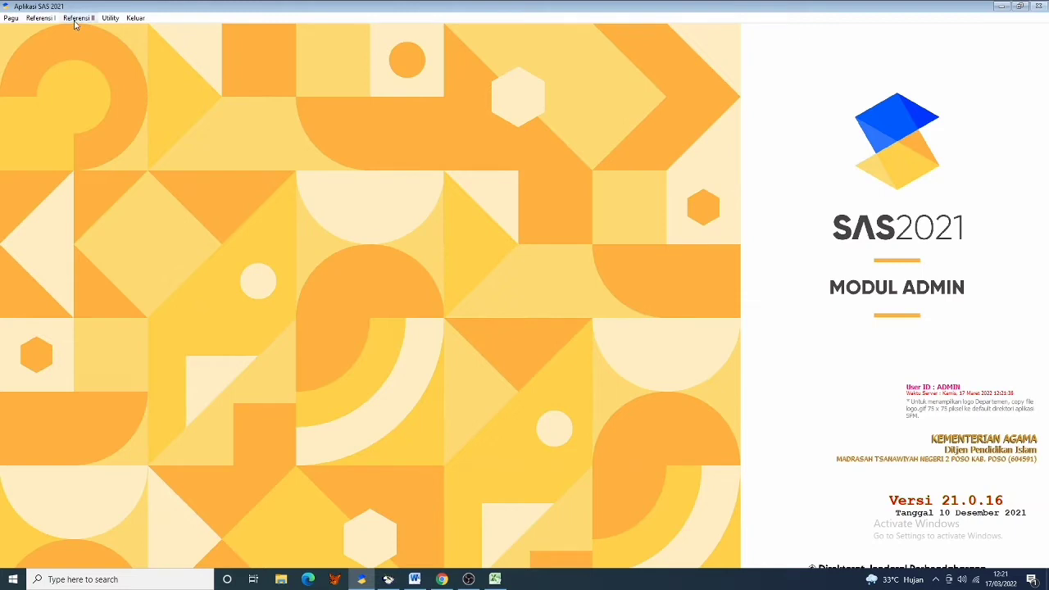
- Look up 1800 SULAWESI TENGAH in SAS's Lokasi/Dati II reference, then return to Excel
{"action": "left_click", "coordinate": [75, 22]}
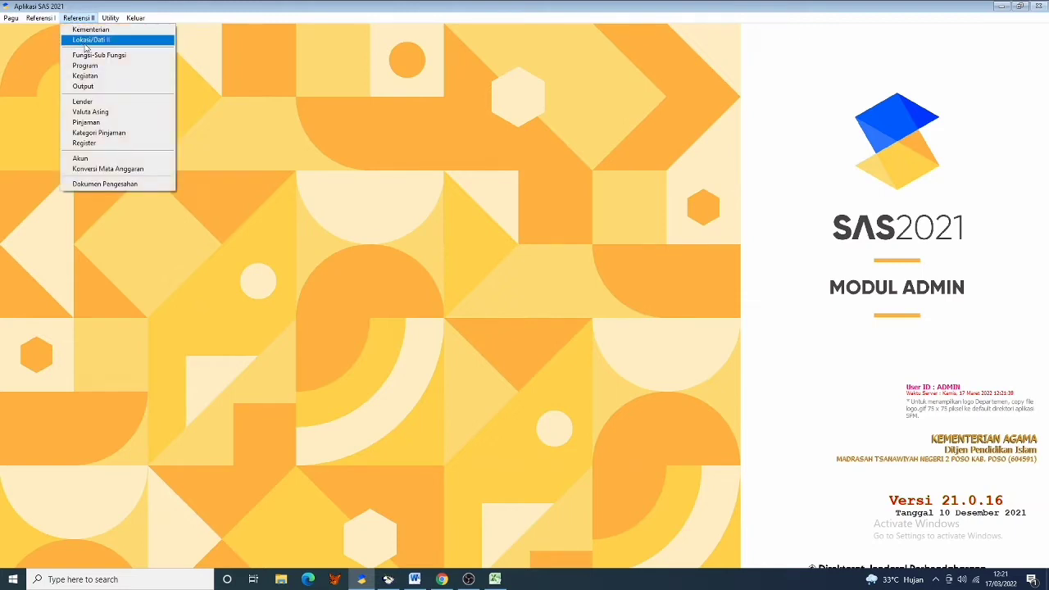
{"action": "left_click", "coordinate": [91, 40]}
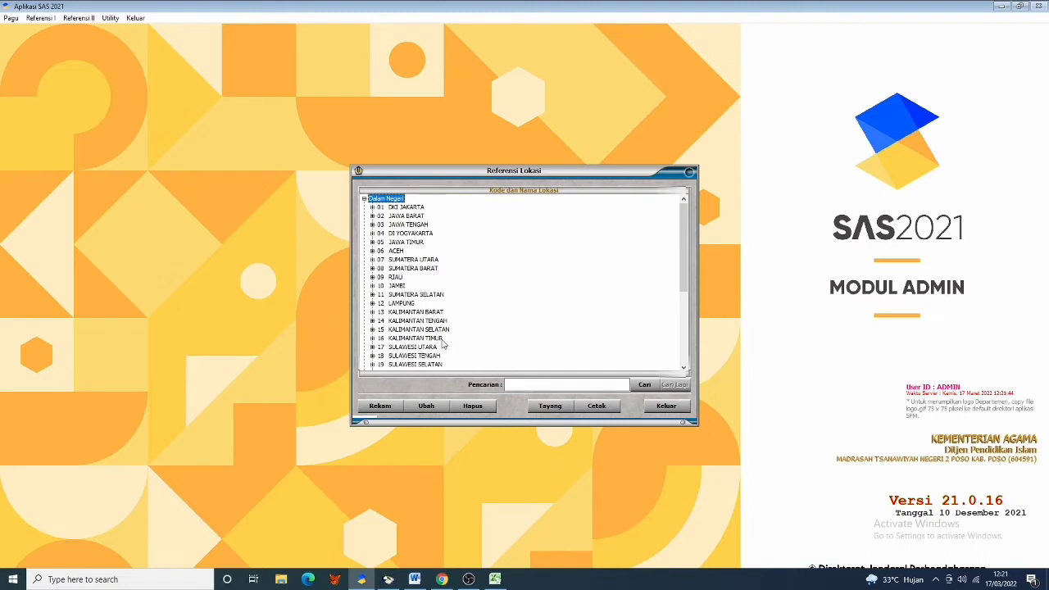
{"action": "scroll", "coordinate": [442, 340], "scroll_direction": "down", "scroll_amount": 3}
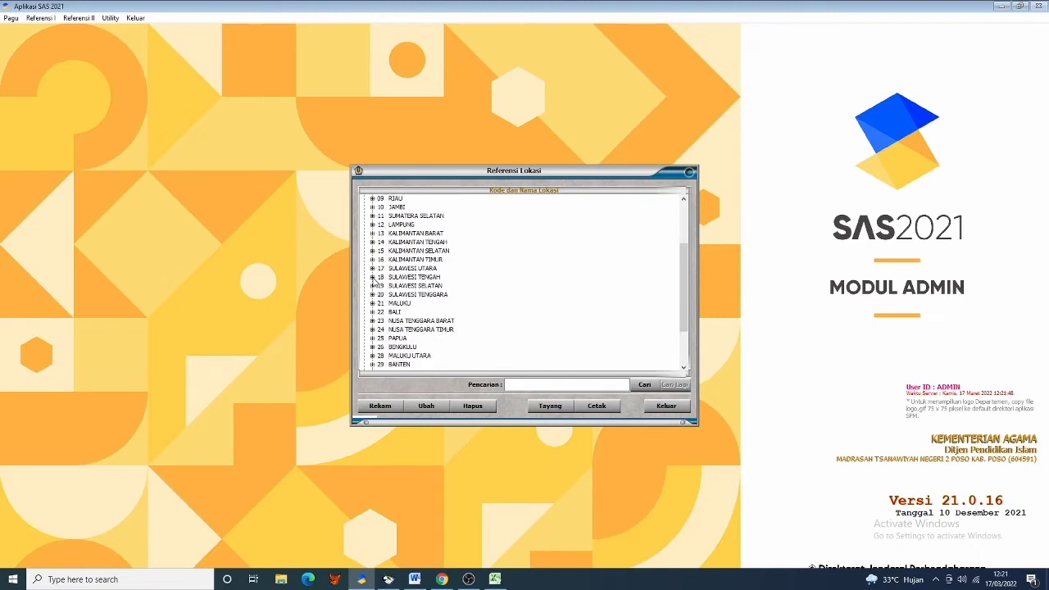
{"action": "left_click", "coordinate": [372, 278]}
{"action": "left_click", "coordinate": [424, 251]}
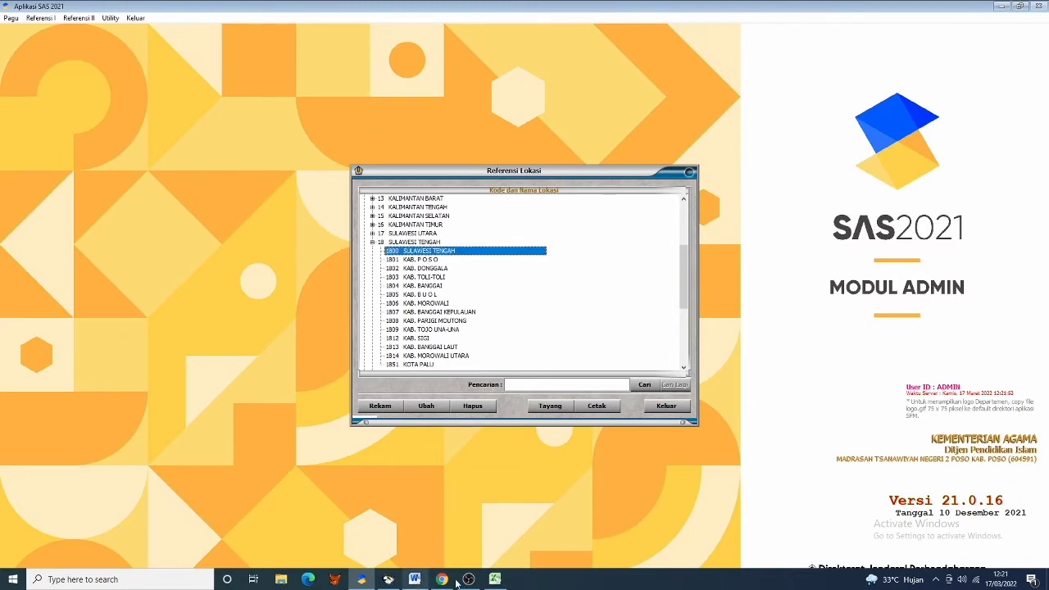
{"action": "left_click", "coordinate": [494, 579]}
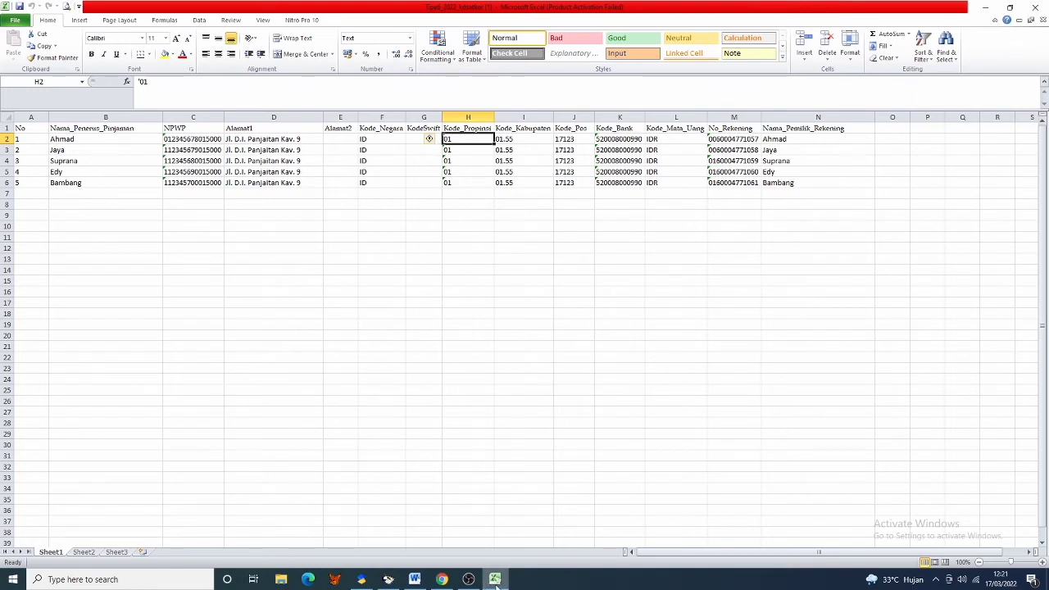
- Compare the I2 regency code with 1801 KAB. POSO in SAS, then open File Explorer
{"action": "left_click", "coordinate": [506, 141]}
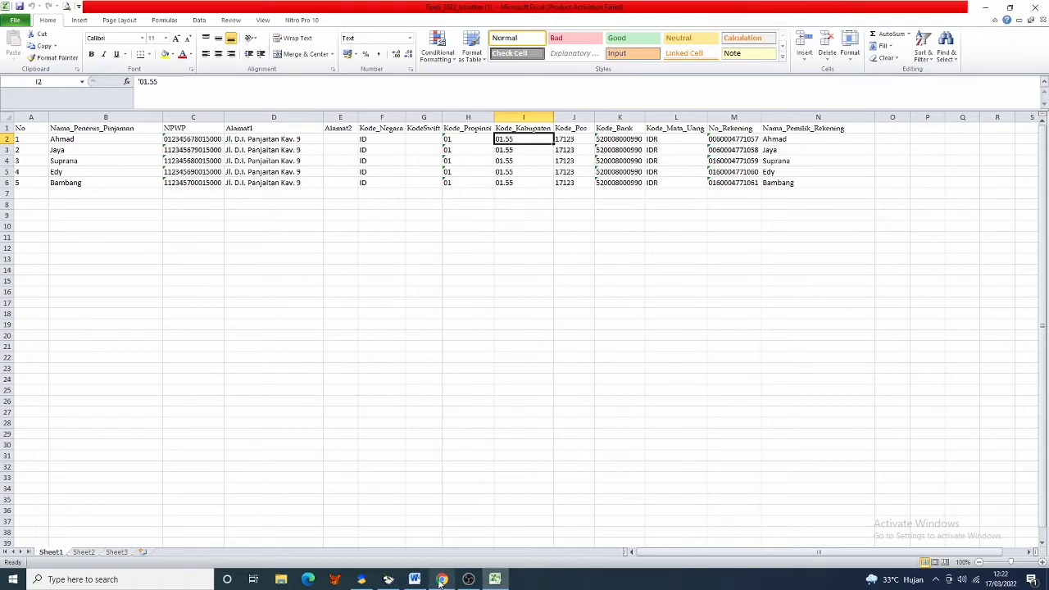
{"action": "left_click", "coordinate": [384, 482]}
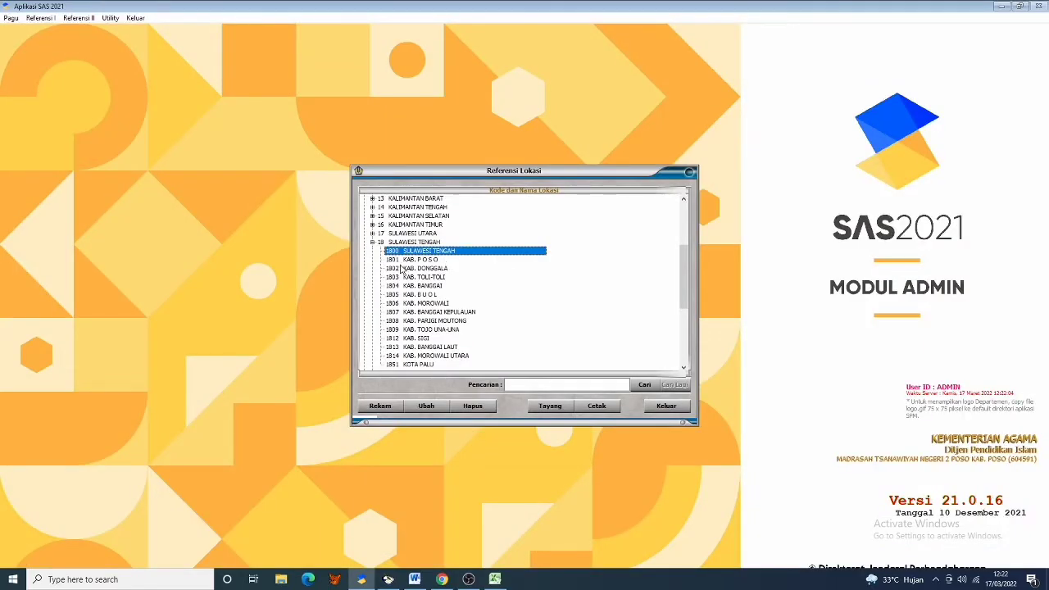
{"action": "left_click", "coordinate": [392, 261]}
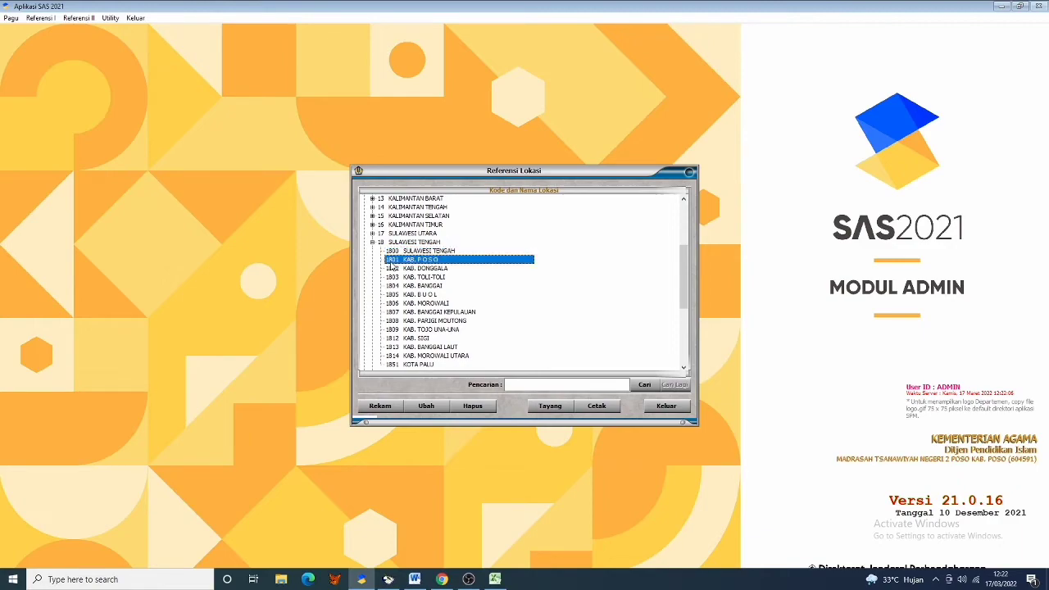
{"action": "left_click", "coordinate": [495, 579]}
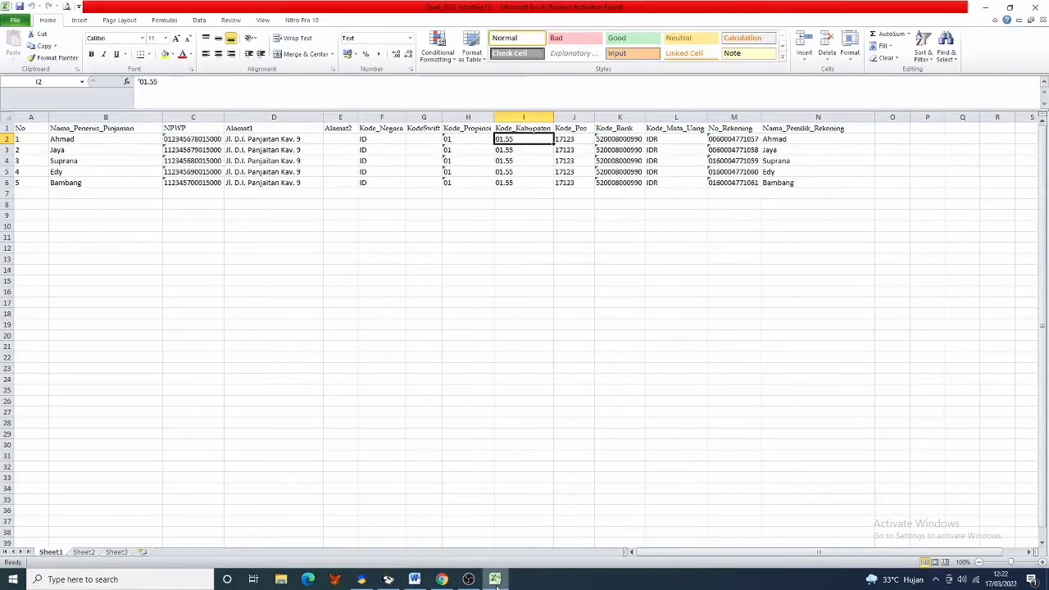
{"action": "left_click", "coordinate": [496, 585]}
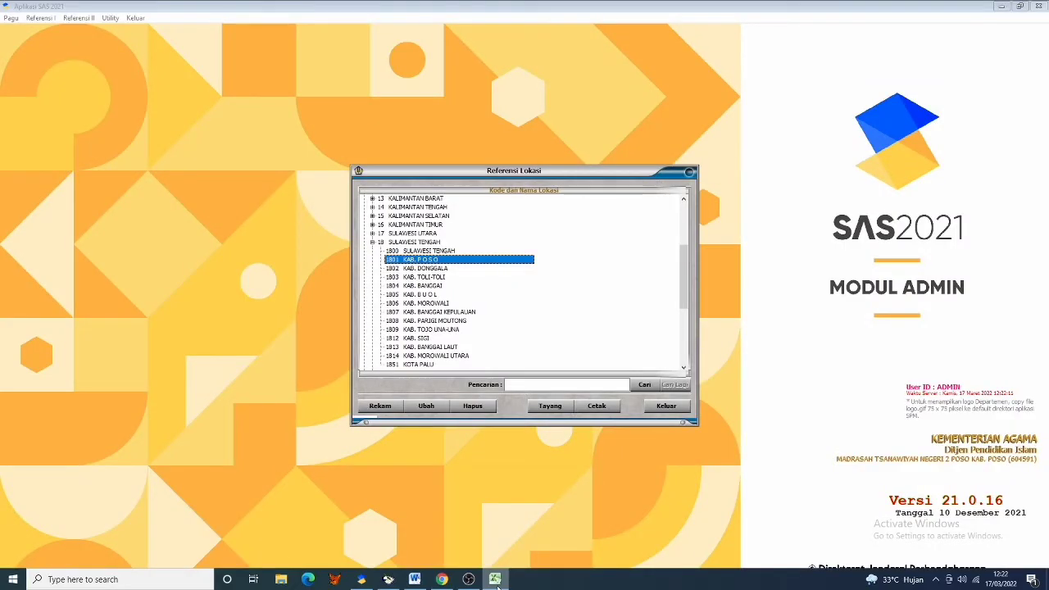
{"action": "left_click", "coordinate": [496, 581]}
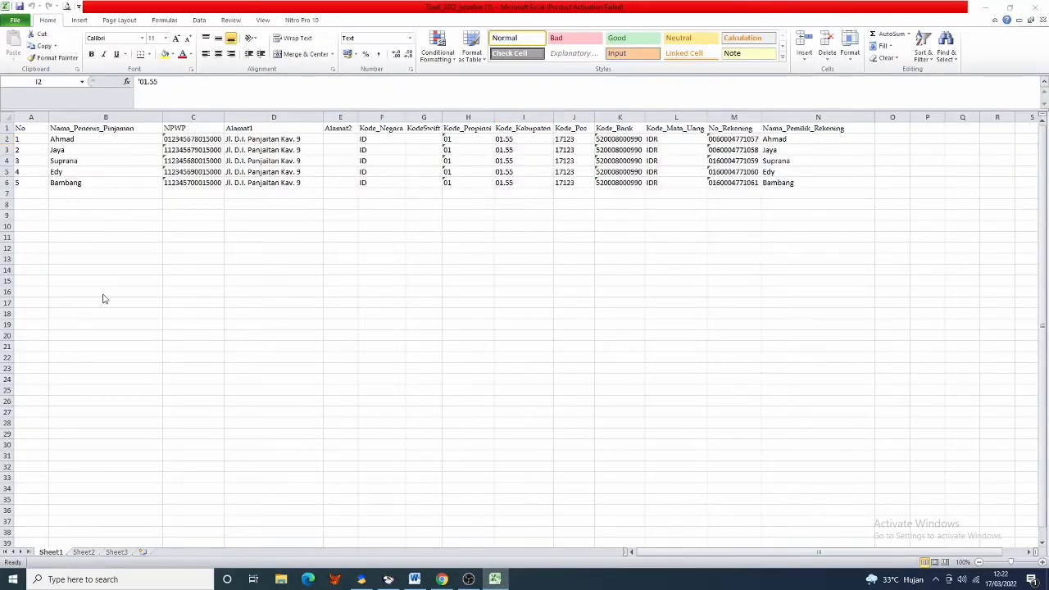
{"action": "left_click", "coordinate": [280, 580]}
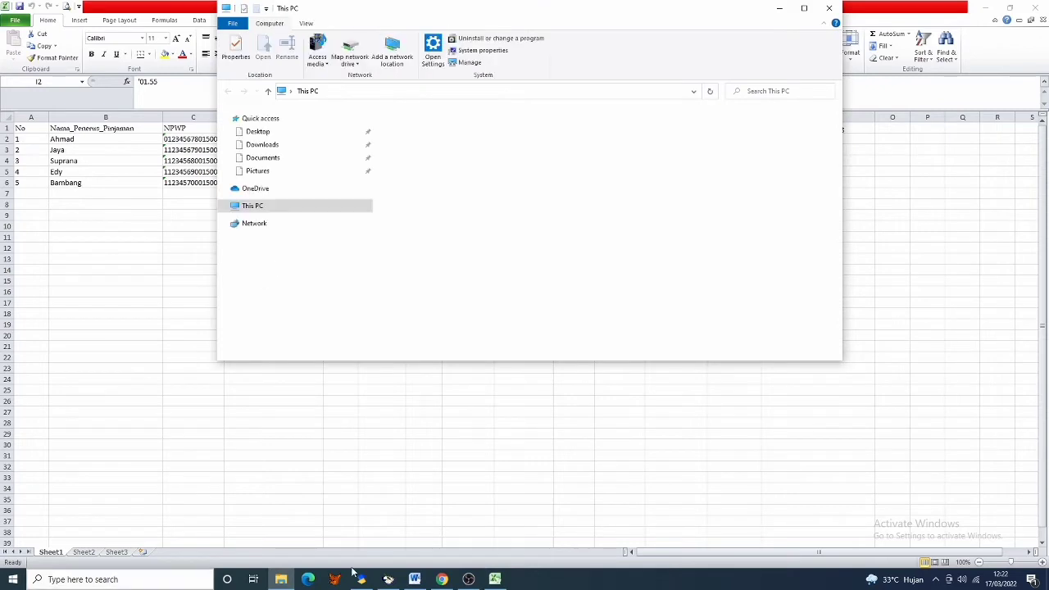
- Open Tipe6_2022_604591 from Downloads and verify province code 1800 and district code 18.01
{"action": "left_click", "coordinate": [326, 324]}
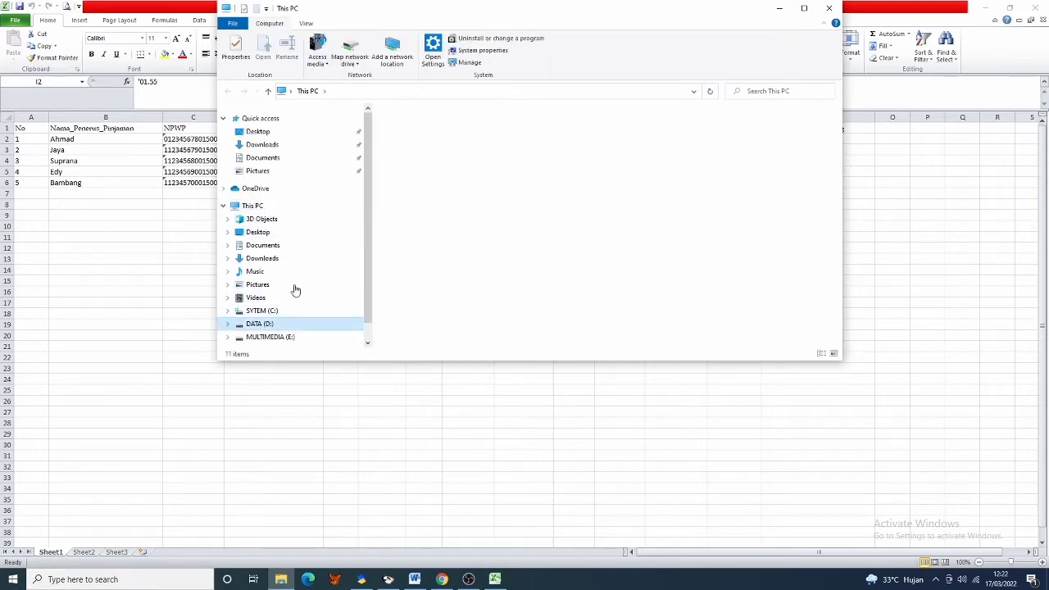
{"action": "left_click", "coordinate": [276, 146]}
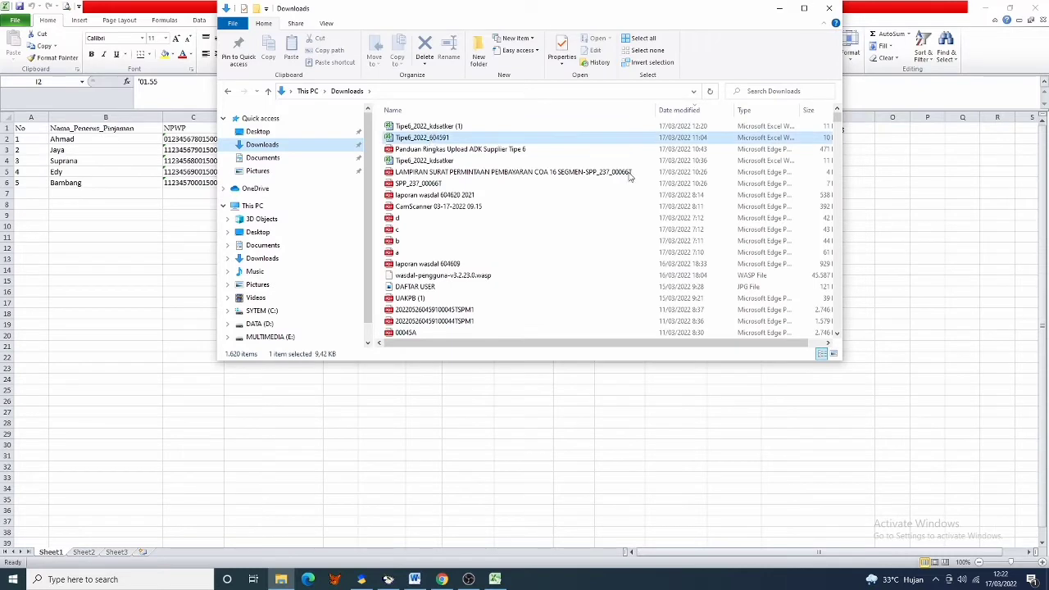
{"action": "key", "text": "alt+Tab"}
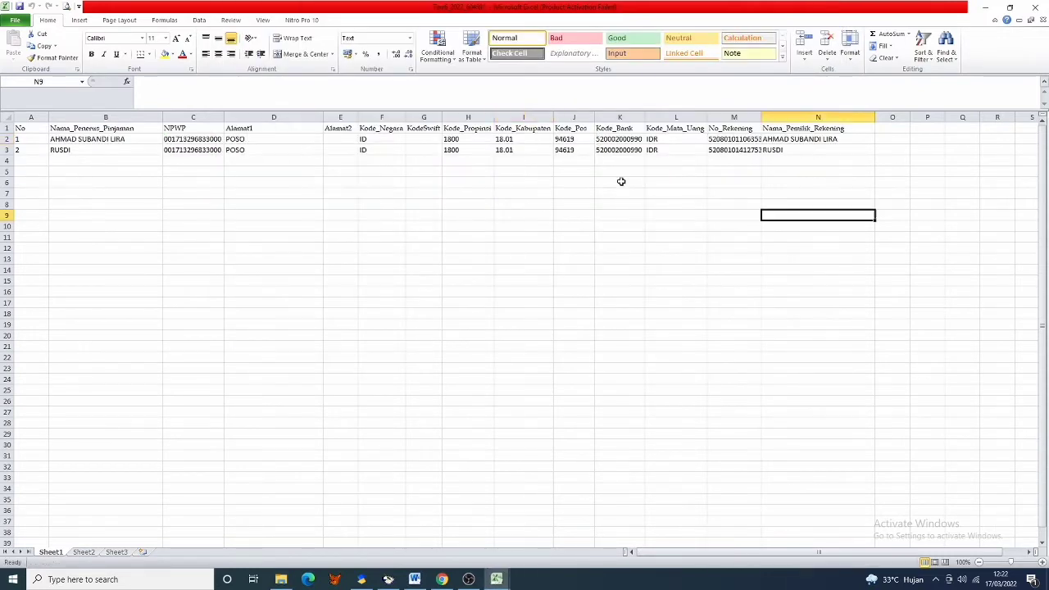
{"action": "left_click", "coordinate": [350, 310]}
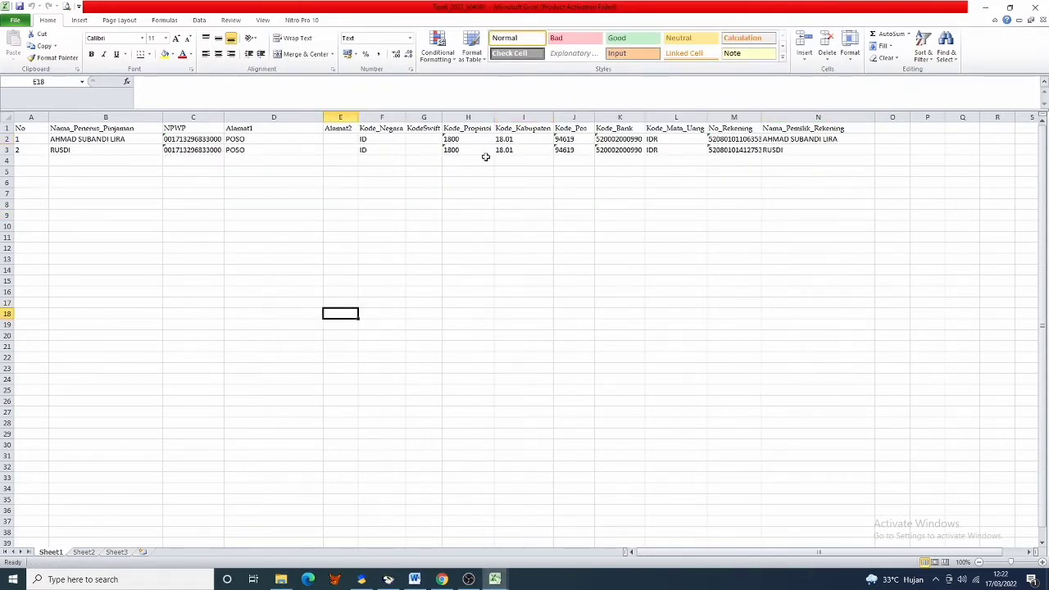
{"action": "left_click", "coordinate": [510, 141]}
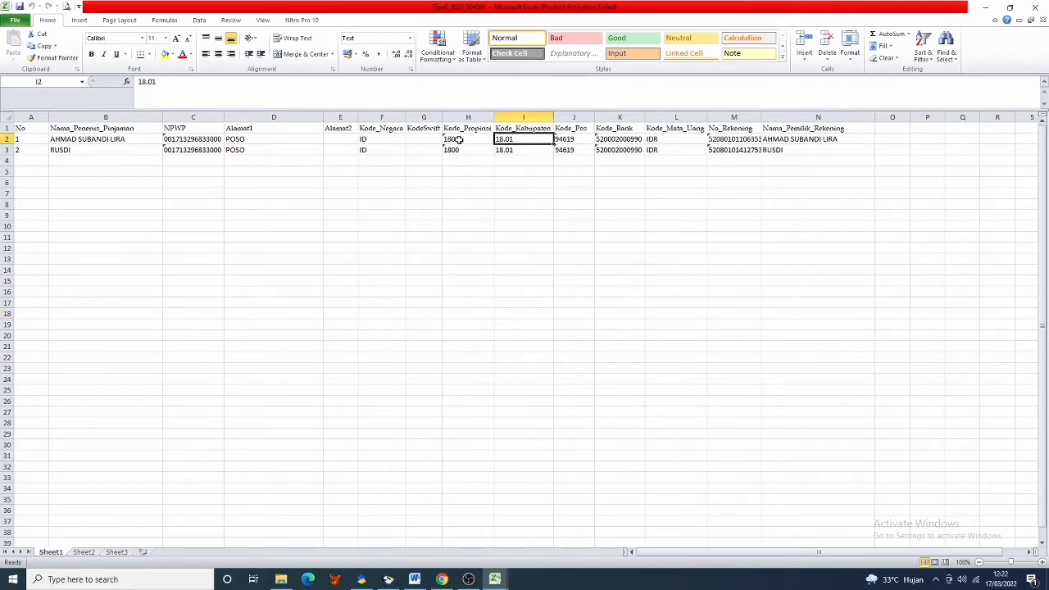
{"action": "left_click", "coordinate": [459, 140]}
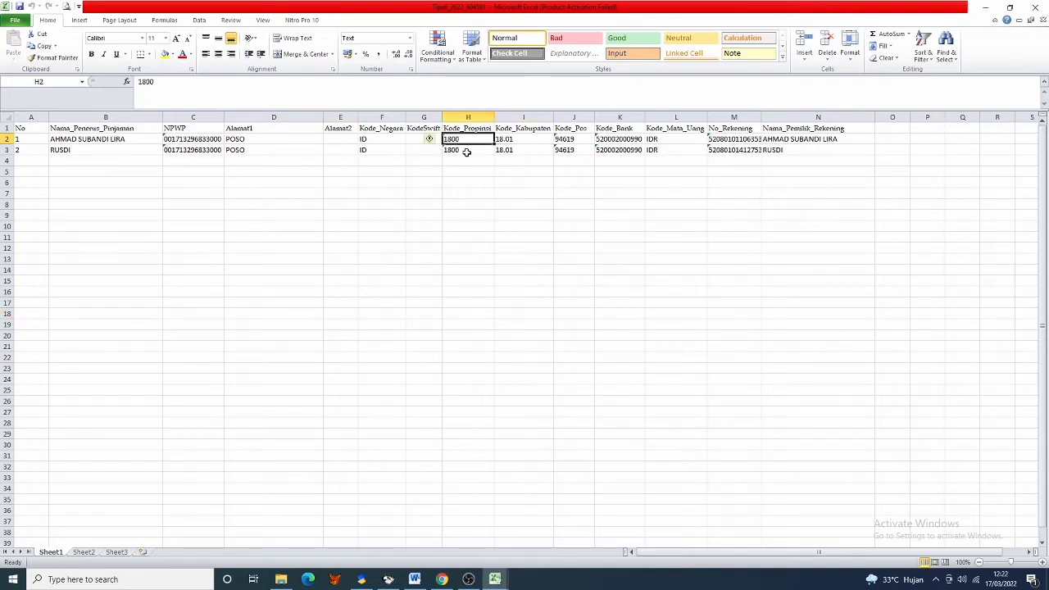
{"action": "left_click", "coordinate": [520, 141]}
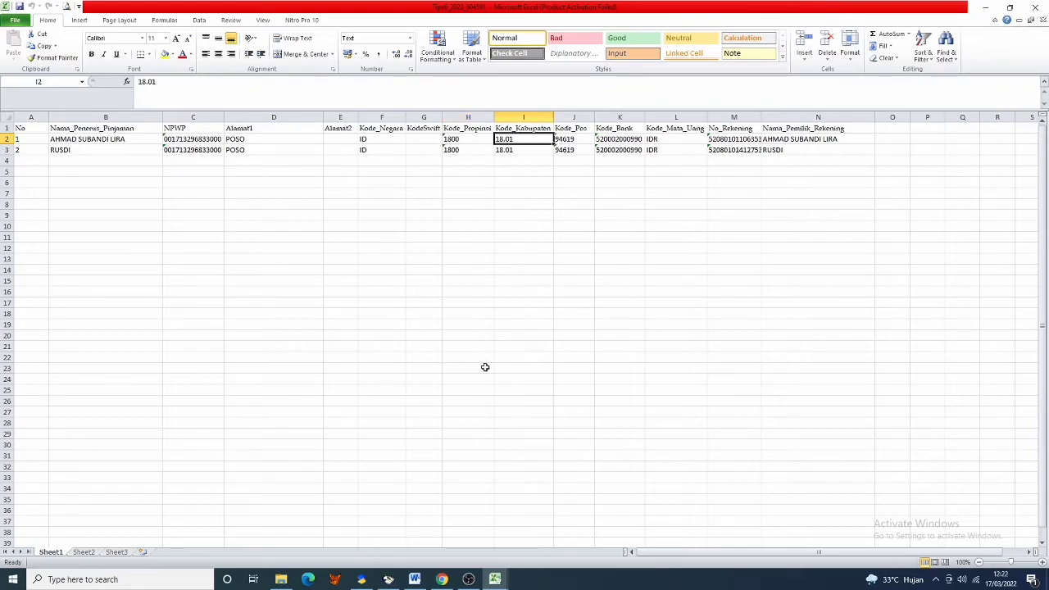
- Confirm province code 1800 SULAWESI TENGAH in SAS's location list, then return to Excel
{"action": "left_click", "coordinate": [361, 579]}
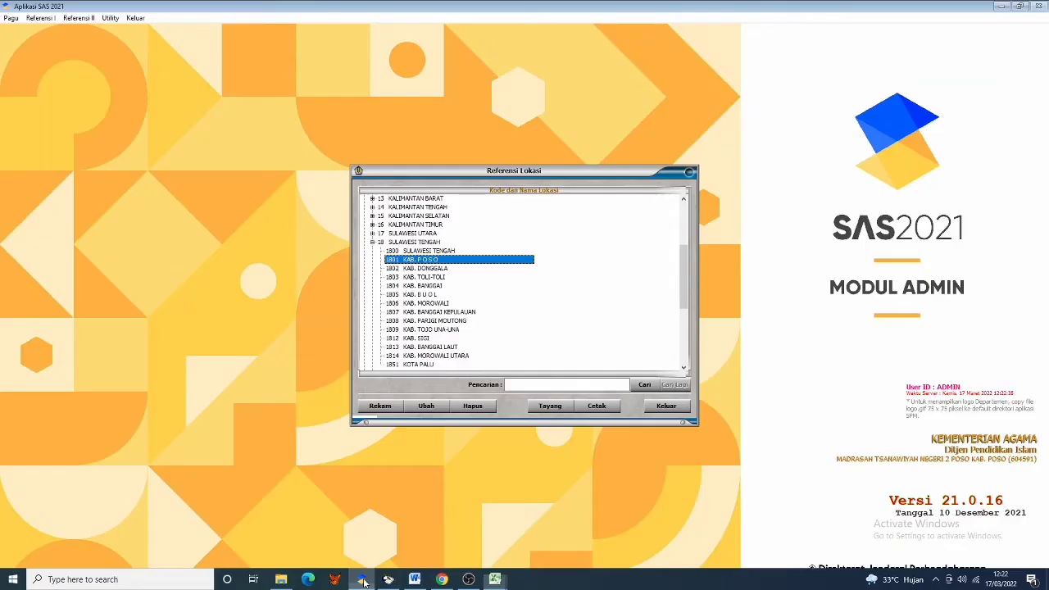
{"action": "left_click", "coordinate": [403, 244]}
{"action": "left_click", "coordinate": [404, 252]}
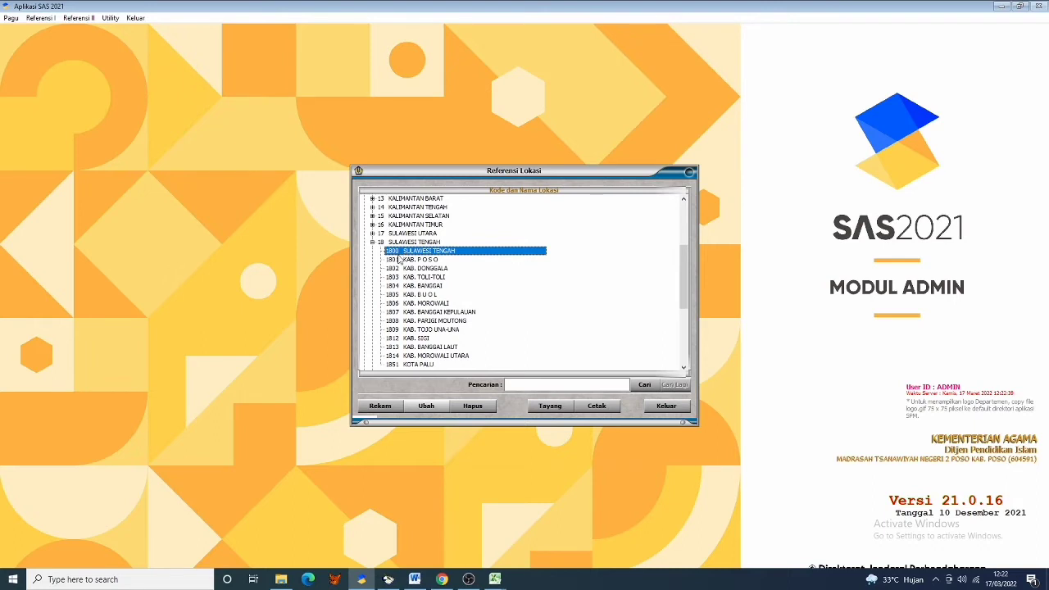
{"action": "left_click", "coordinate": [495, 579]}
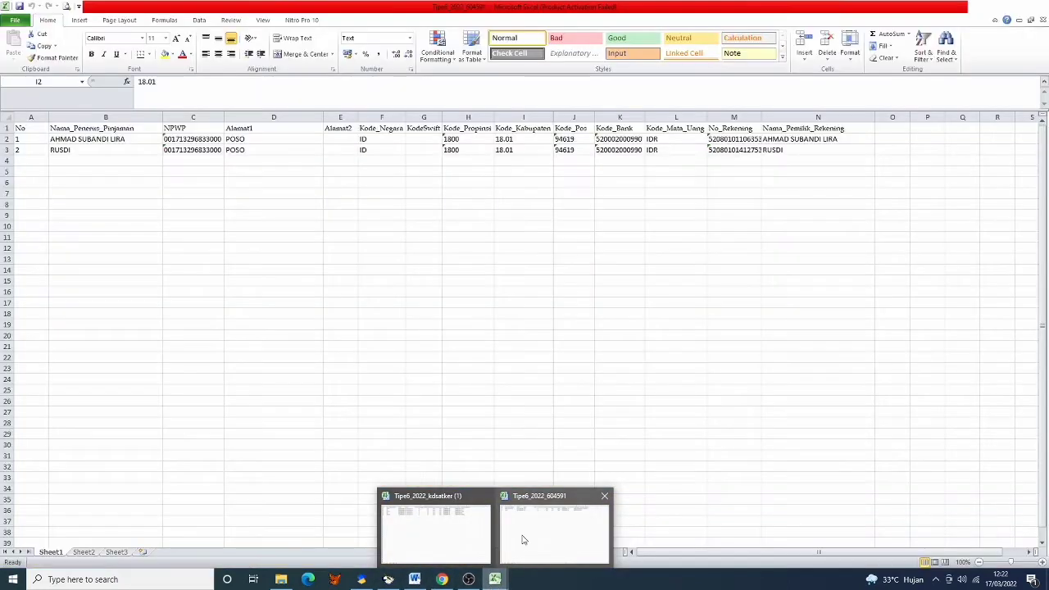
{"action": "left_click", "coordinate": [522, 538]}
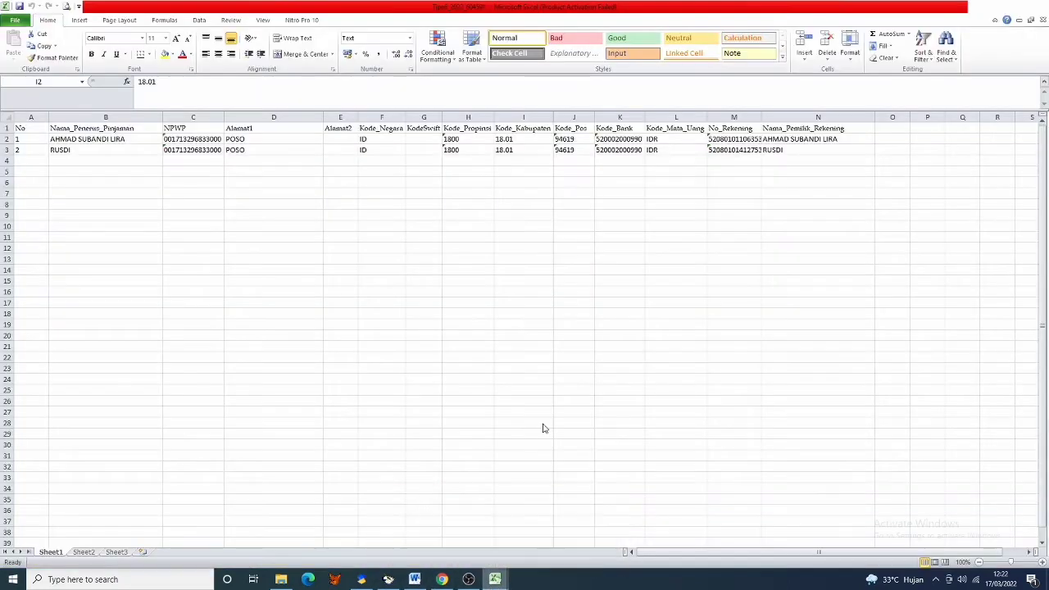
{"action": "left_click", "coordinate": [567, 139]}
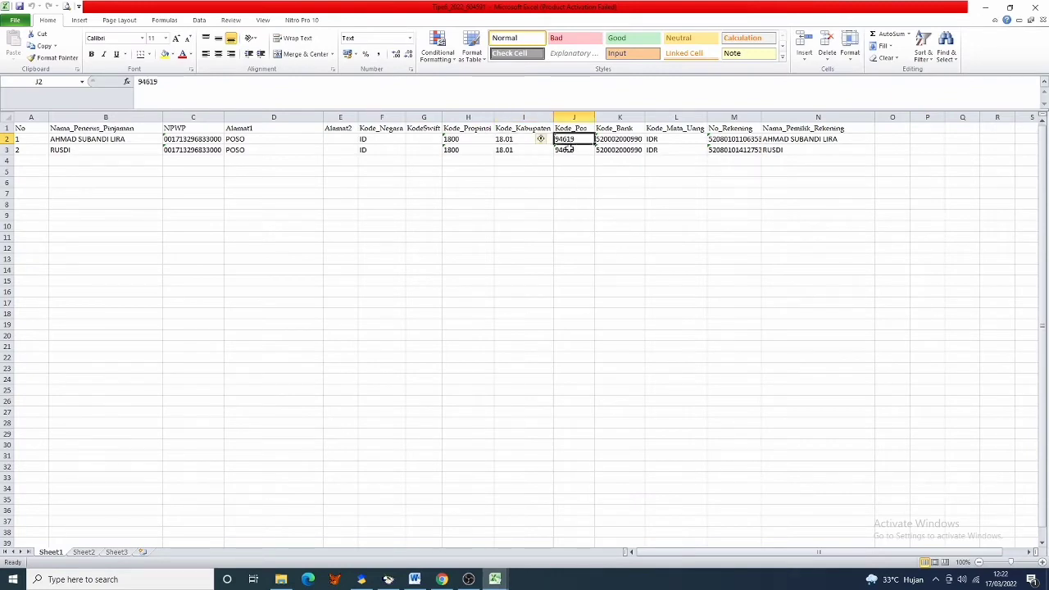
{"action": "left_click", "coordinate": [567, 150]}
{"action": "left_click", "coordinate": [619, 139]}
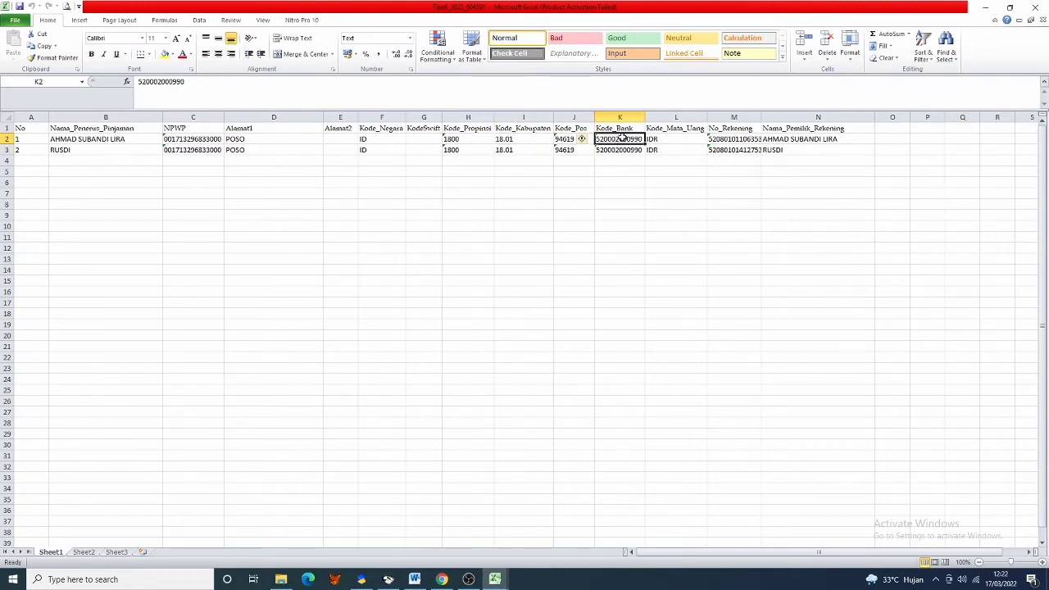
{"action": "left_click", "coordinate": [675, 138]}
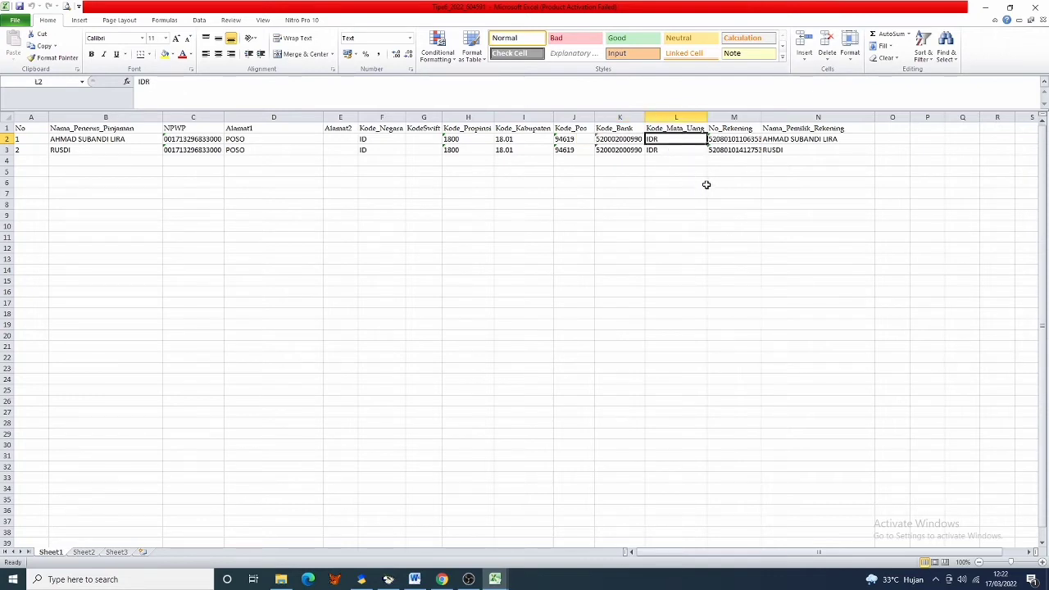
- Check the account number and account holder in M2 and N2, then close the workbook
{"action": "left_click", "coordinate": [737, 139]}
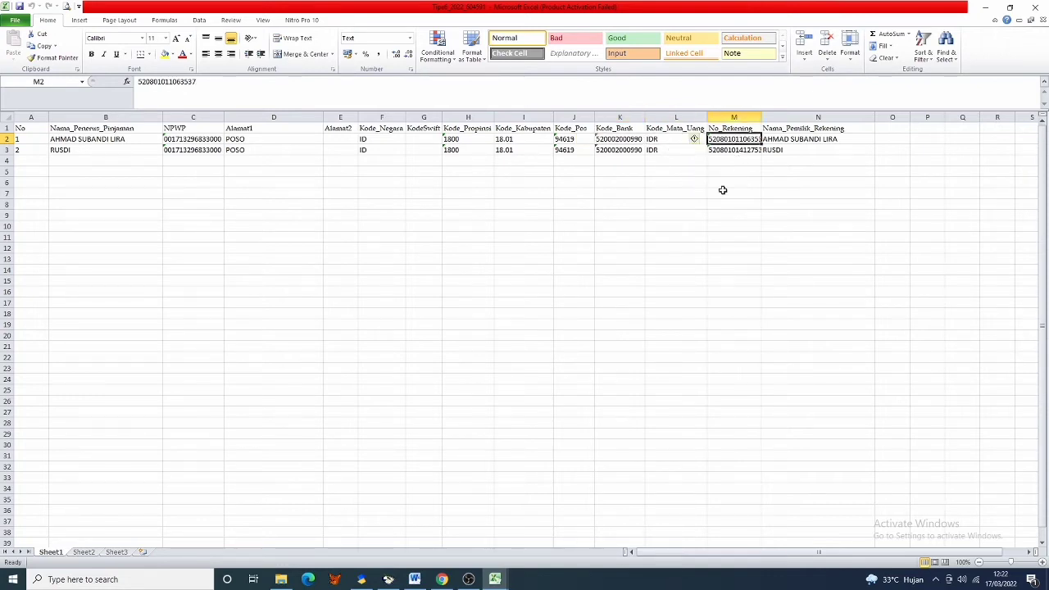
{"action": "left_click", "coordinate": [803, 141]}
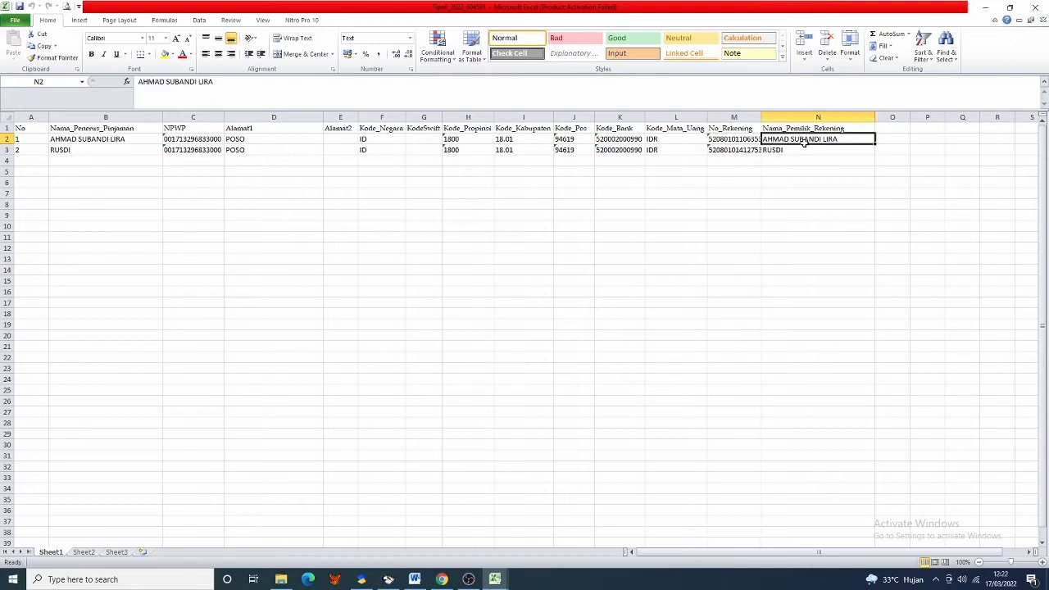
{"action": "left_click", "coordinate": [573, 235]}
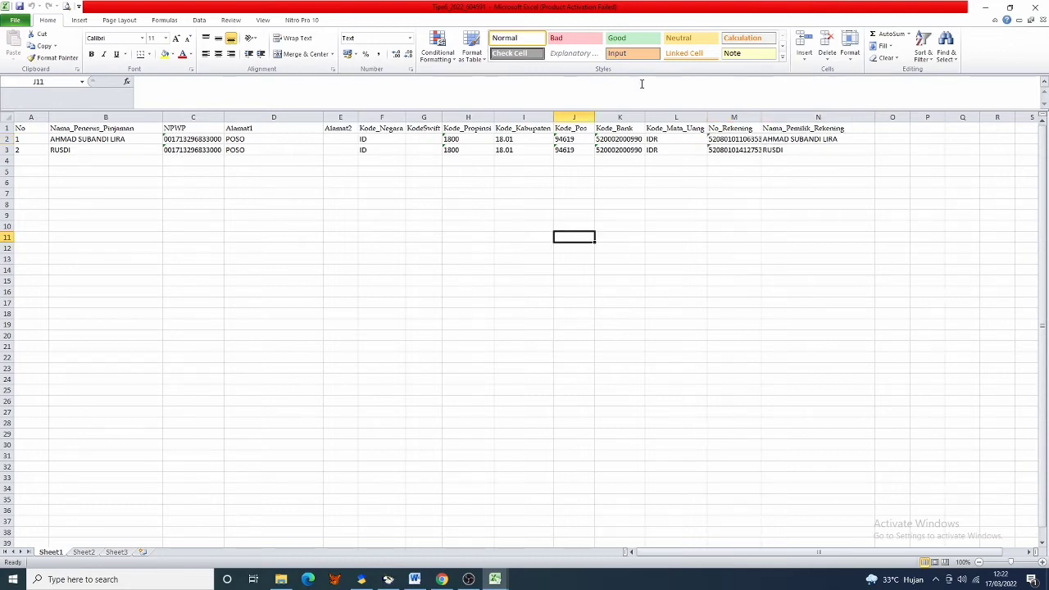
{"action": "left_click", "coordinate": [1036, 6]}
- Bring the Word guide 'CARA DAFTAR SUPLIER BARU UNTUK TIPE 6' to the front
{"action": "left_click", "coordinate": [281, 579]}
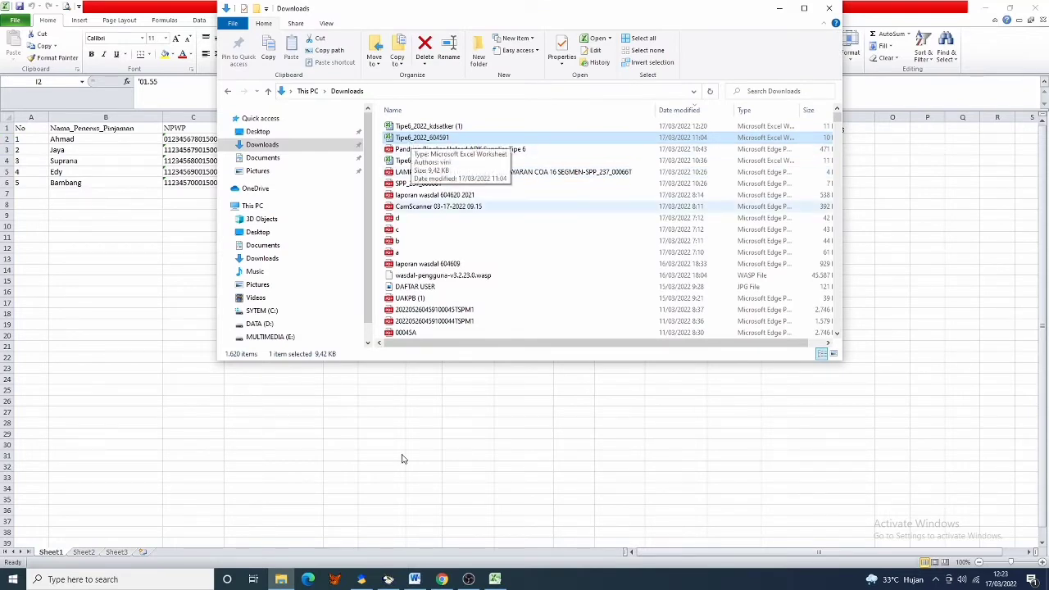
{"action": "left_click", "coordinate": [415, 580]}
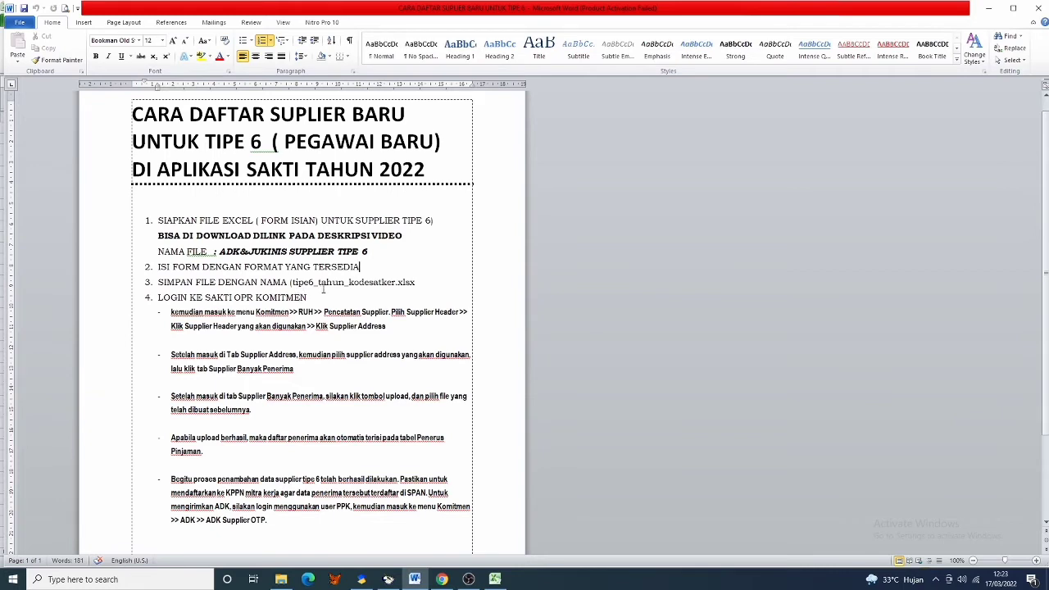
- Close the supplier spreadsheet, select Tipe6_2022_kdsatker (1) in Downloads, and minimize Explorer
{"action": "left_click", "coordinate": [487, 580]}
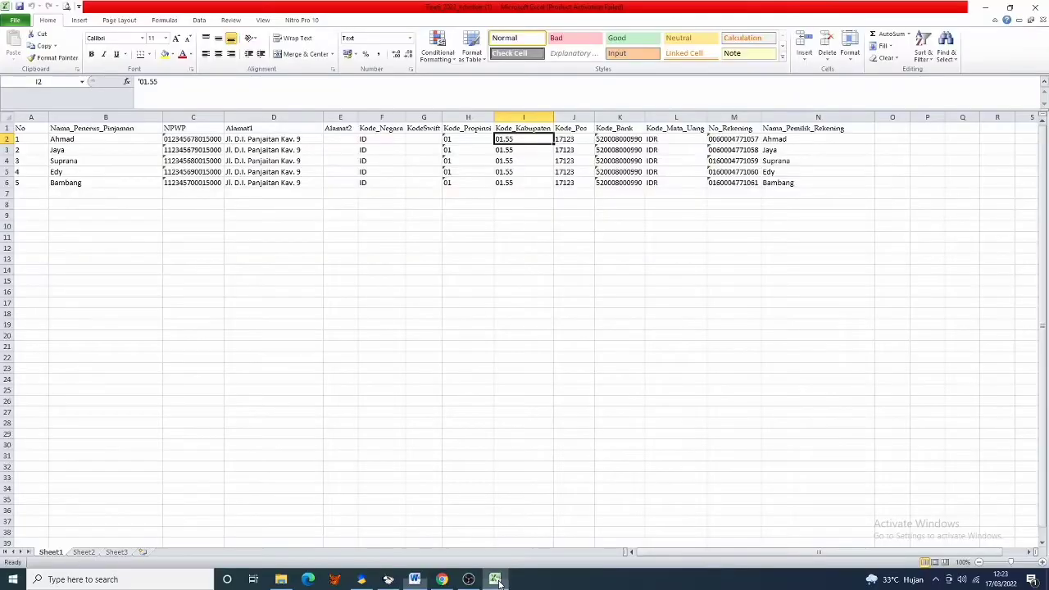
{"action": "left_click", "coordinate": [1045, 6]}
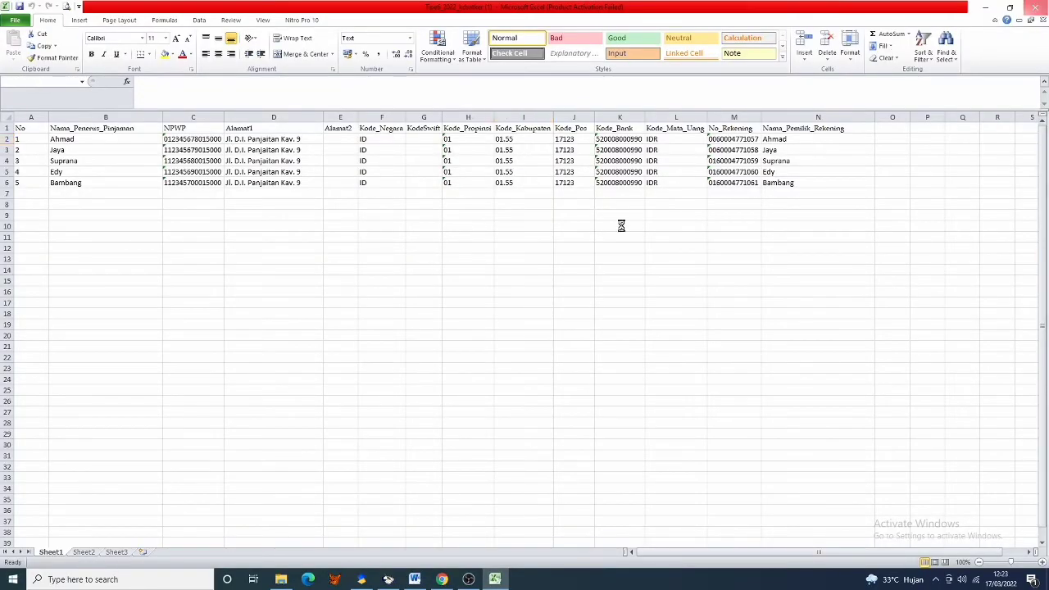
{"action": "left_click", "coordinate": [280, 578]}
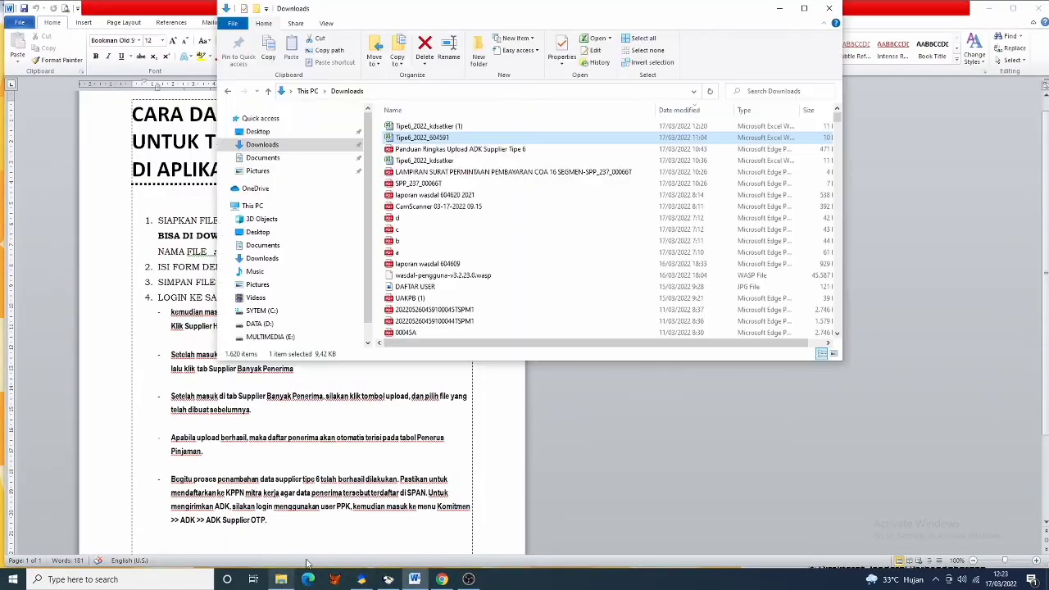
{"action": "left_click", "coordinate": [443, 128]}
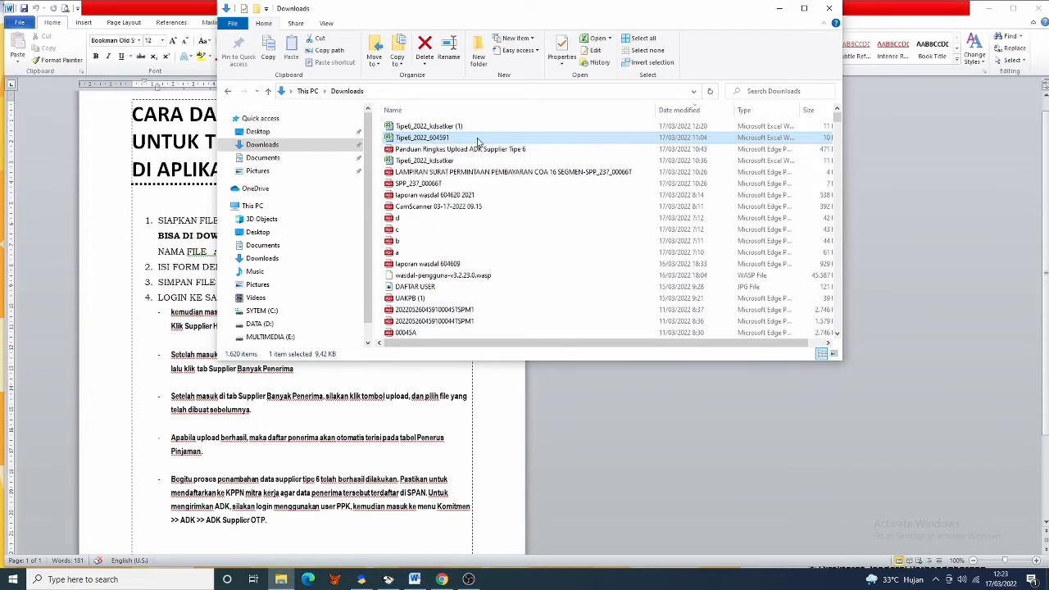
{"action": "left_click", "coordinate": [780, 10]}
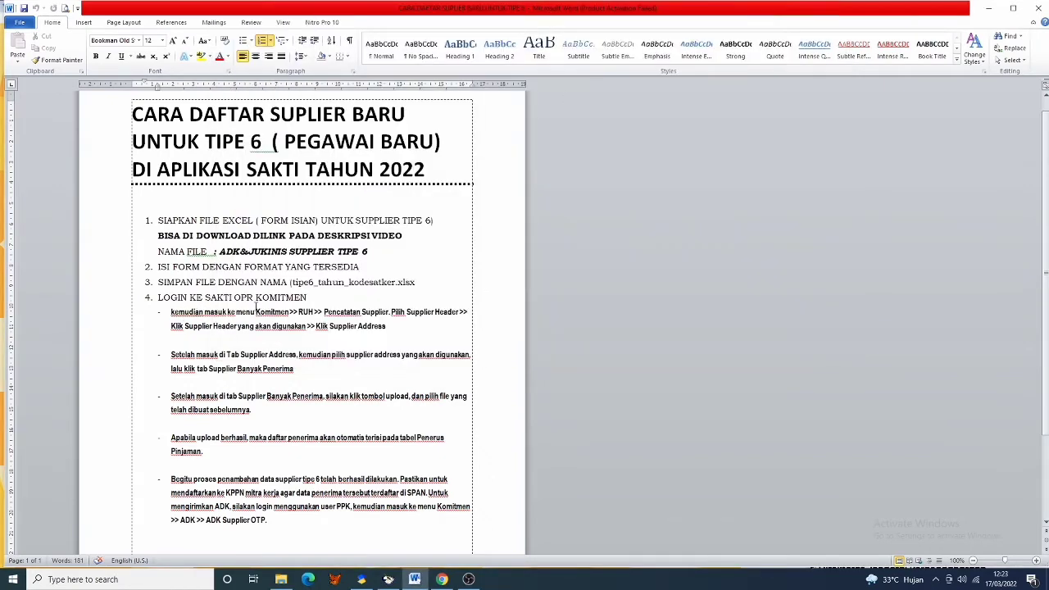
{"action": "left_click", "coordinate": [441, 579]}
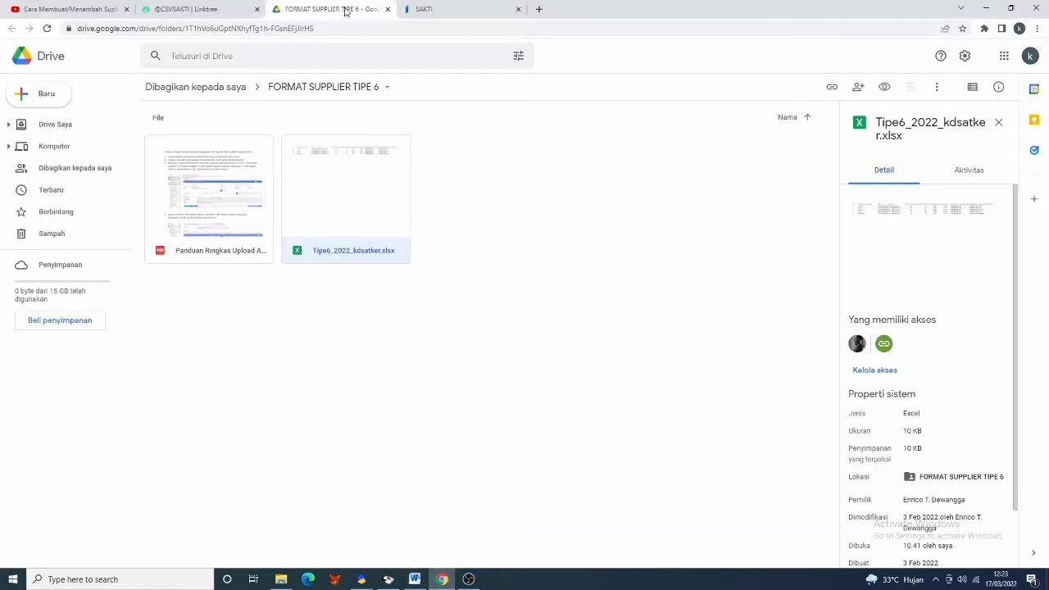
- Bring the SAKTI welcome page forward in Chrome, then return to the Word guide
{"action": "left_click", "coordinate": [461, 10]}
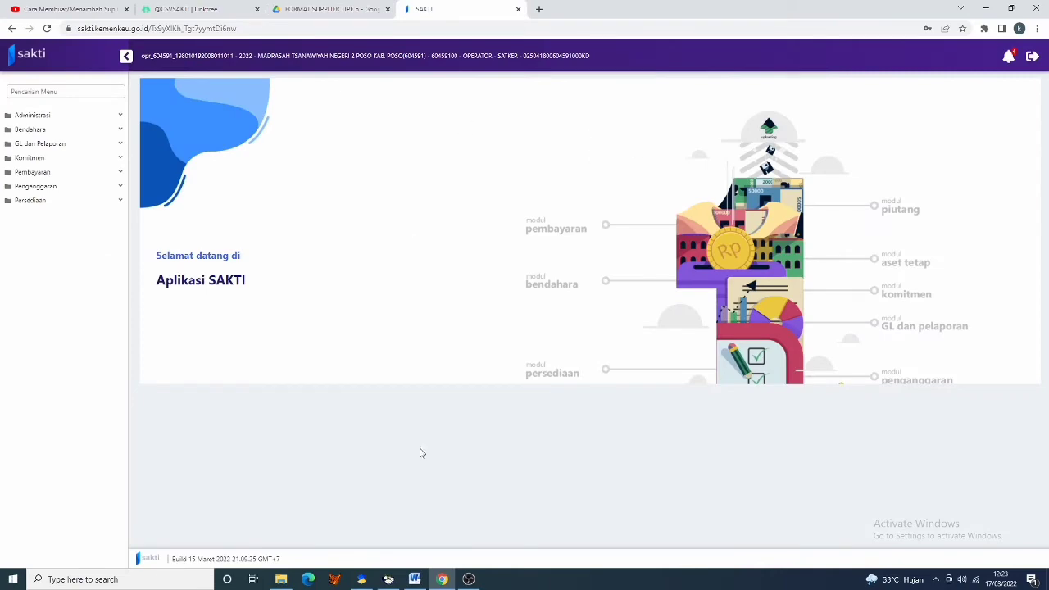
{"action": "left_click", "coordinate": [416, 582]}
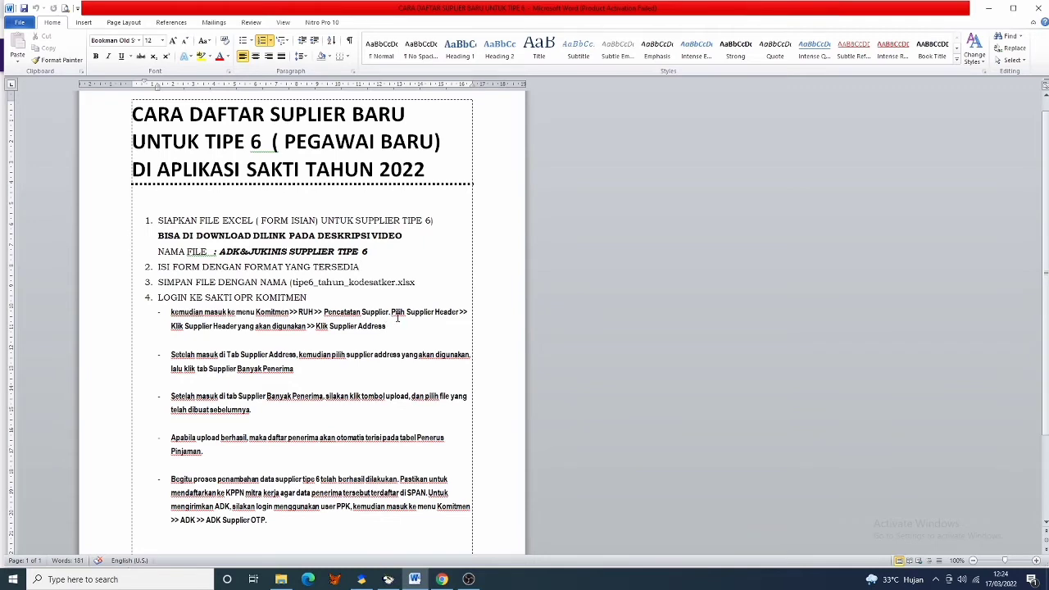
- Back in SAKTI, open Komitmen > RUH > Pencatatan Supplier to list the satker's suppliers
{"action": "left_click", "coordinate": [441, 579]}
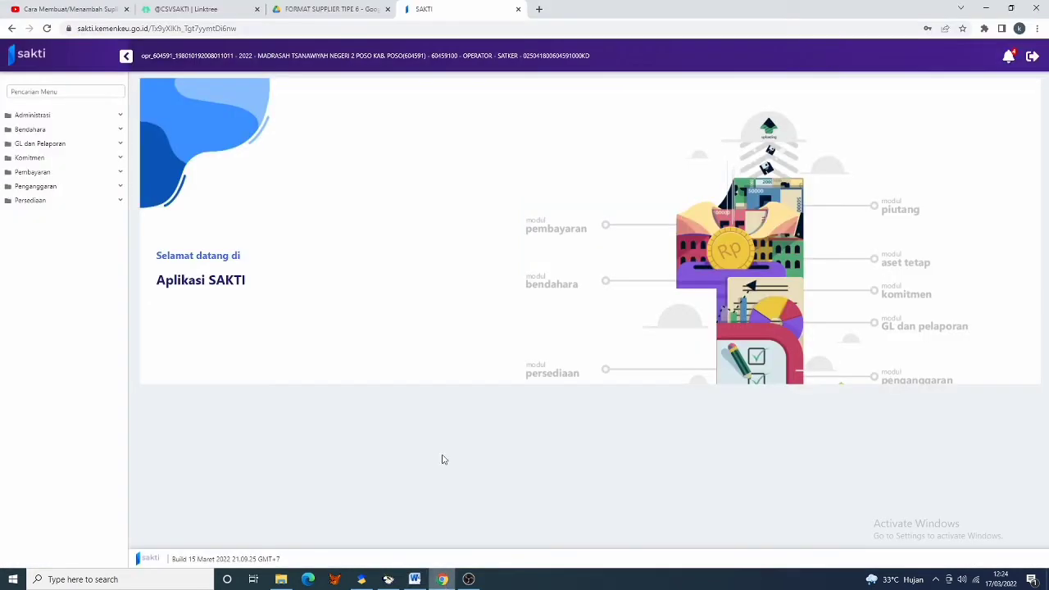
{"action": "left_click", "coordinate": [72, 160]}
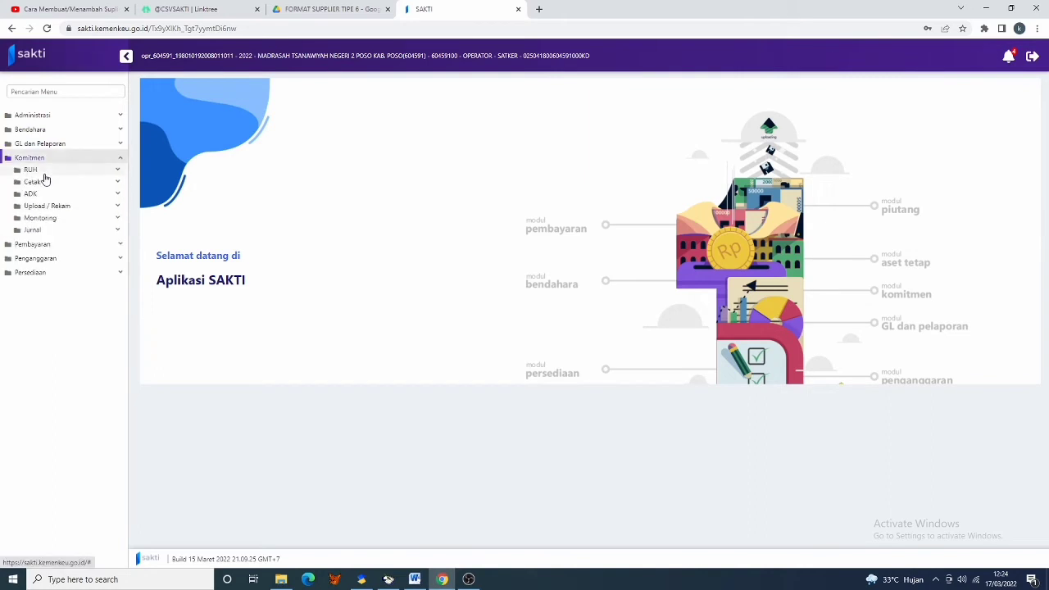
{"action": "left_click", "coordinate": [57, 173]}
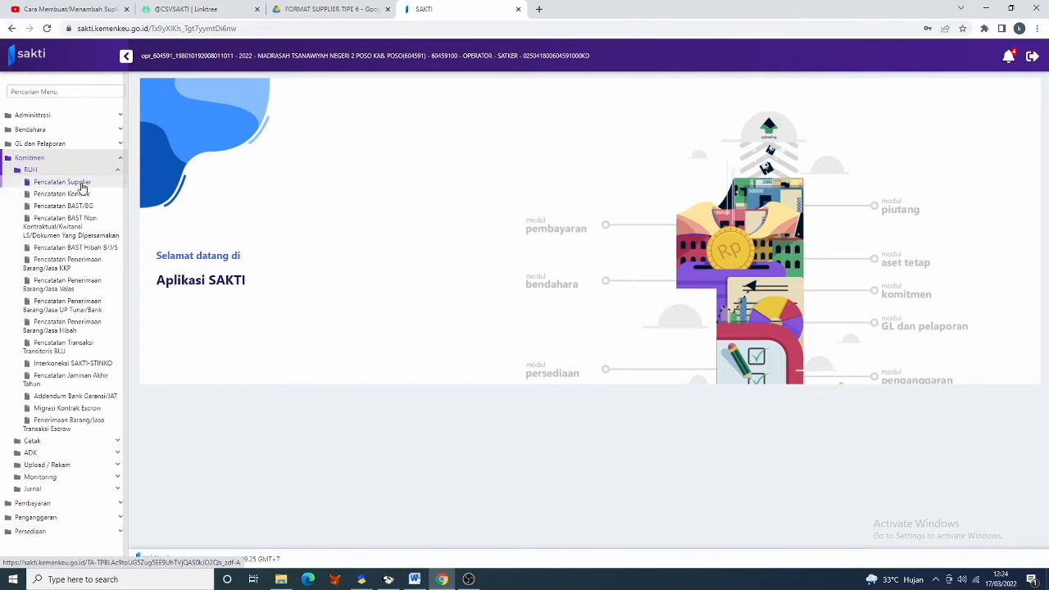
{"action": "left_click", "coordinate": [78, 184]}
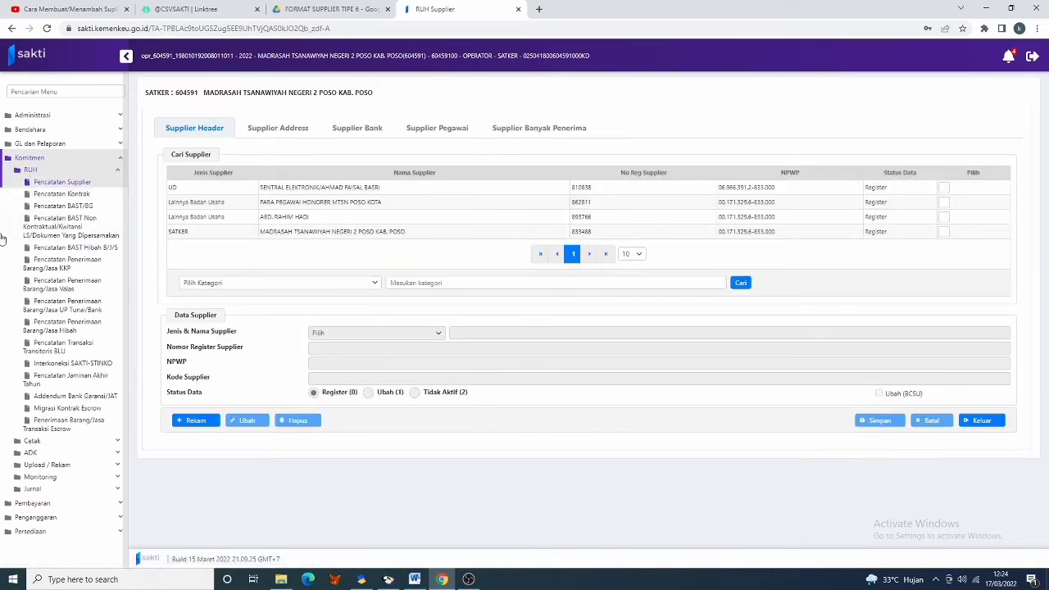
- Select supplier PARA PEGAWAI HONORER MTSN POSO KOTA and its Supplier Address row 6_94619
{"action": "left_click", "coordinate": [344, 204]}
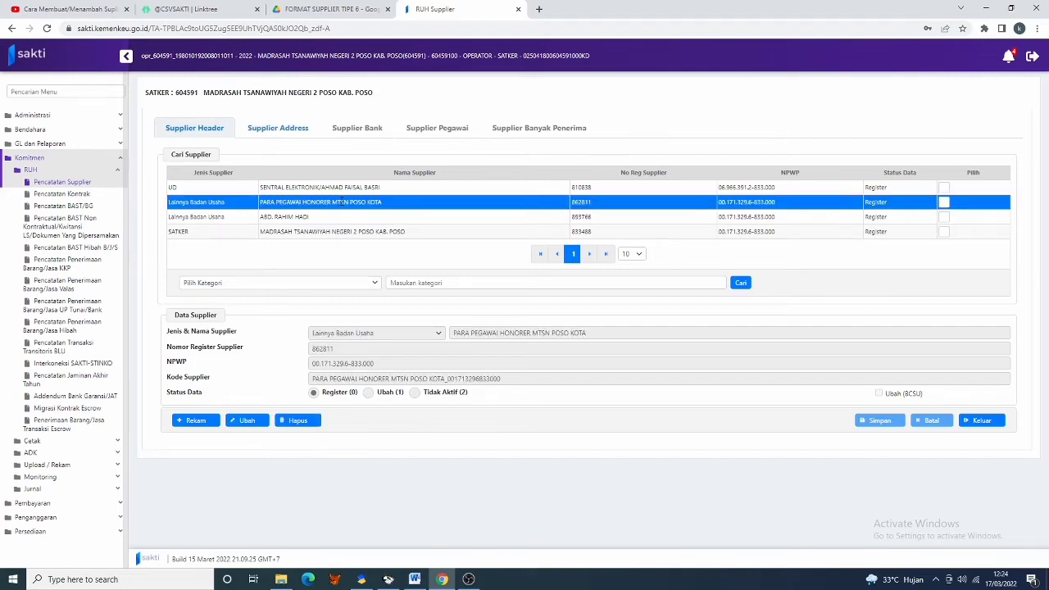
{"action": "left_click", "coordinate": [414, 580]}
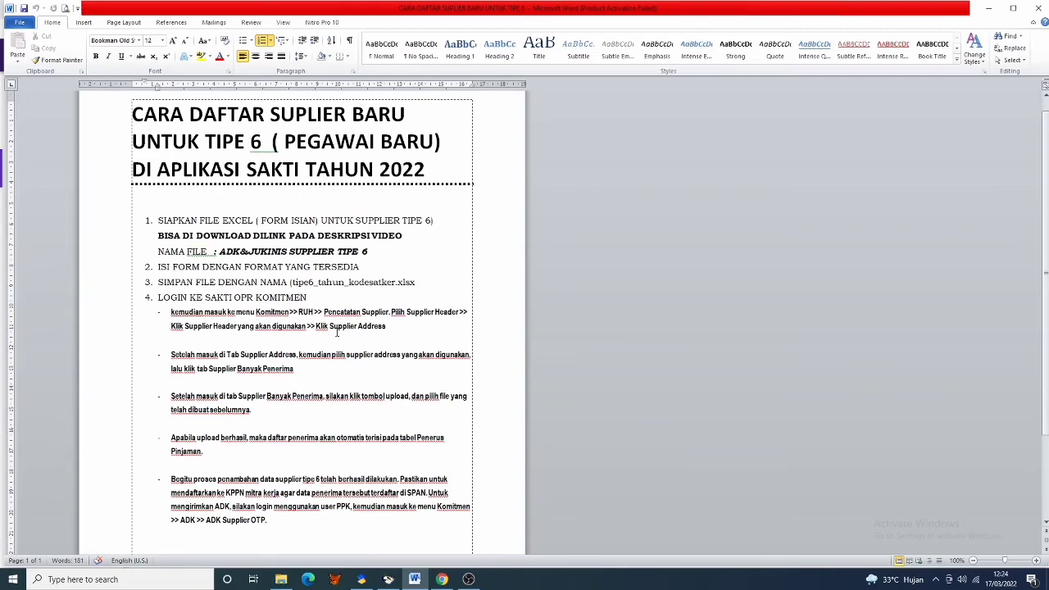
{"action": "left_click", "coordinate": [442, 580]}
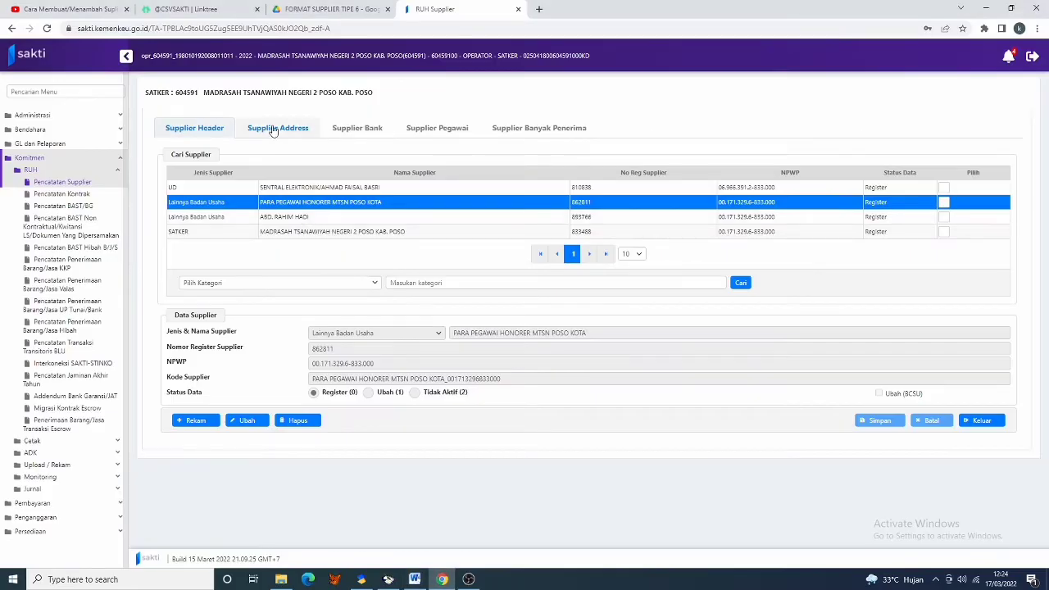
{"action": "left_click", "coordinate": [273, 130]}
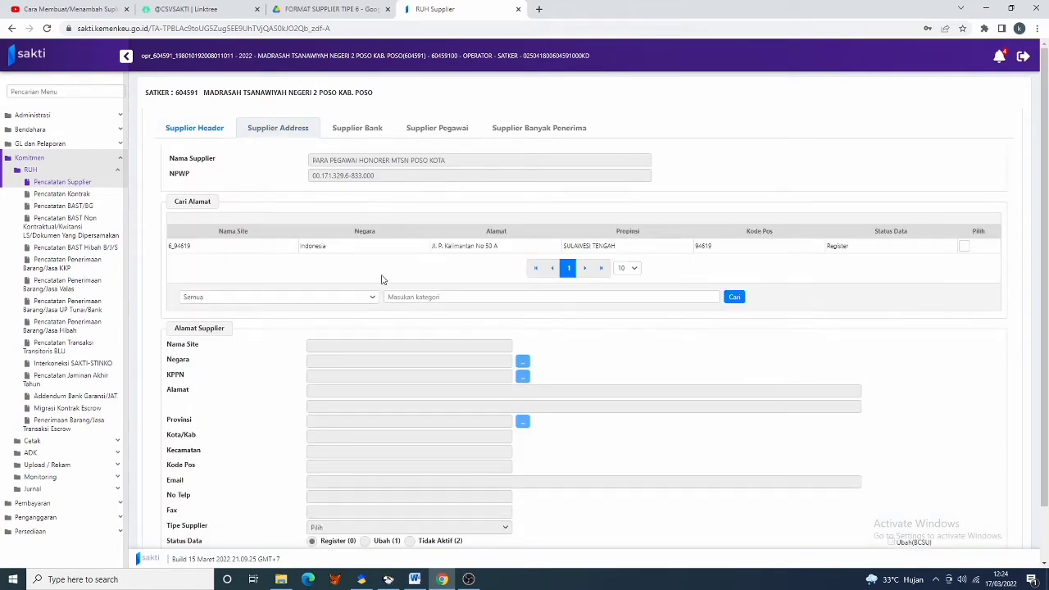
{"action": "left_click", "coordinate": [442, 247]}
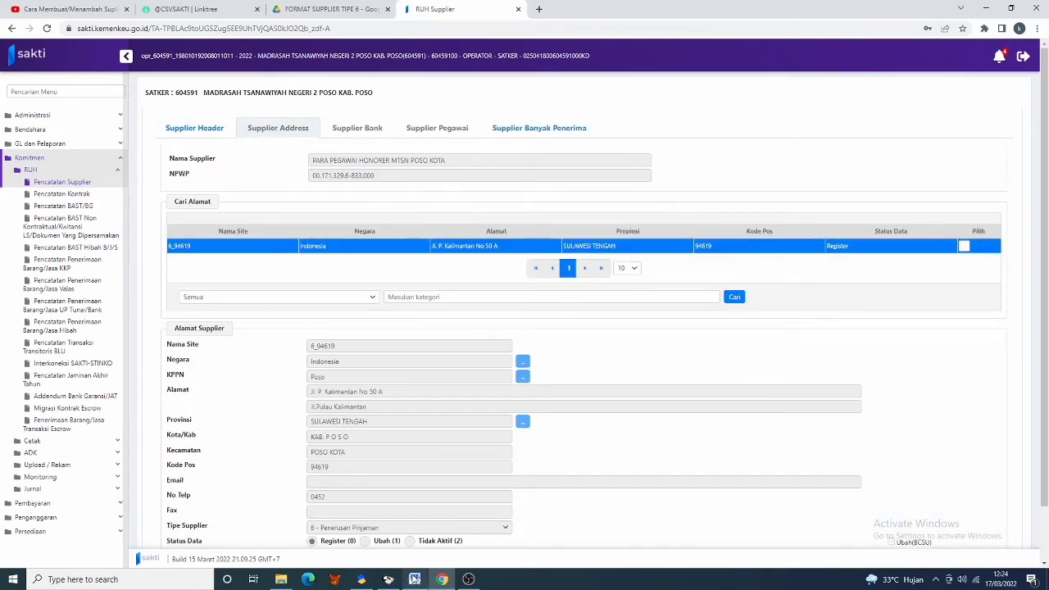
{"action": "left_click", "coordinate": [414, 579]}
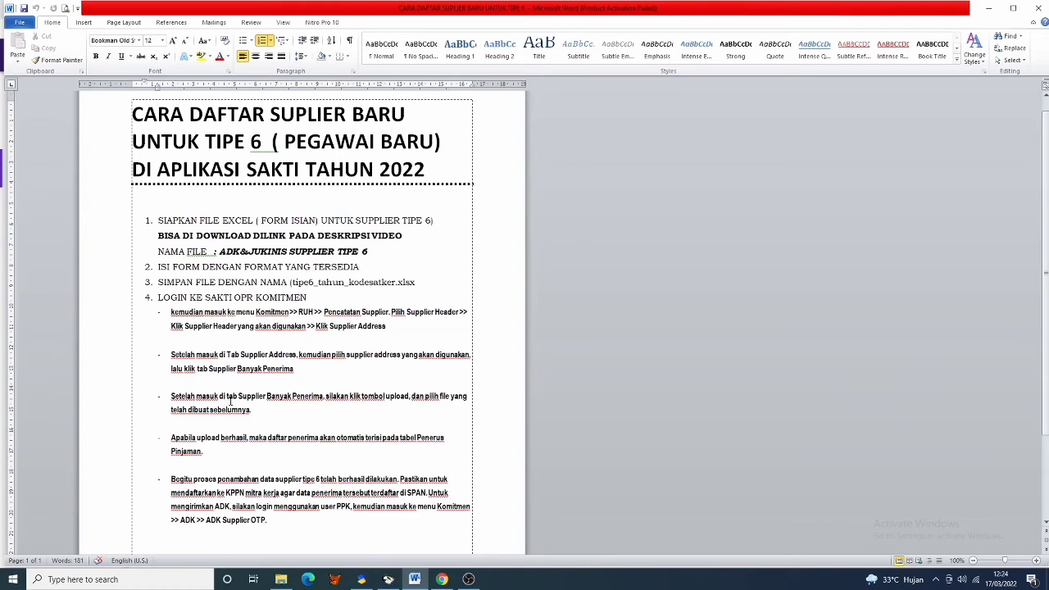
- Open the Supplier Banyak Penerima tab and scroll down to the recipient form's Upload button
{"action": "left_click_drag", "start_coordinate": [227, 355], "coordinate": [296, 355]}
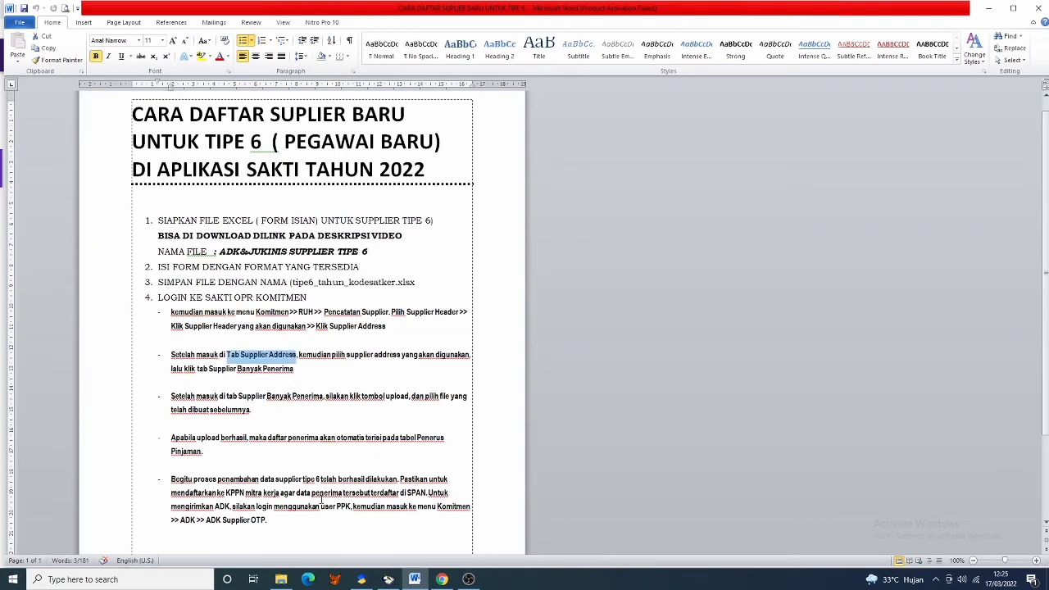
{"action": "left_click", "coordinate": [441, 580]}
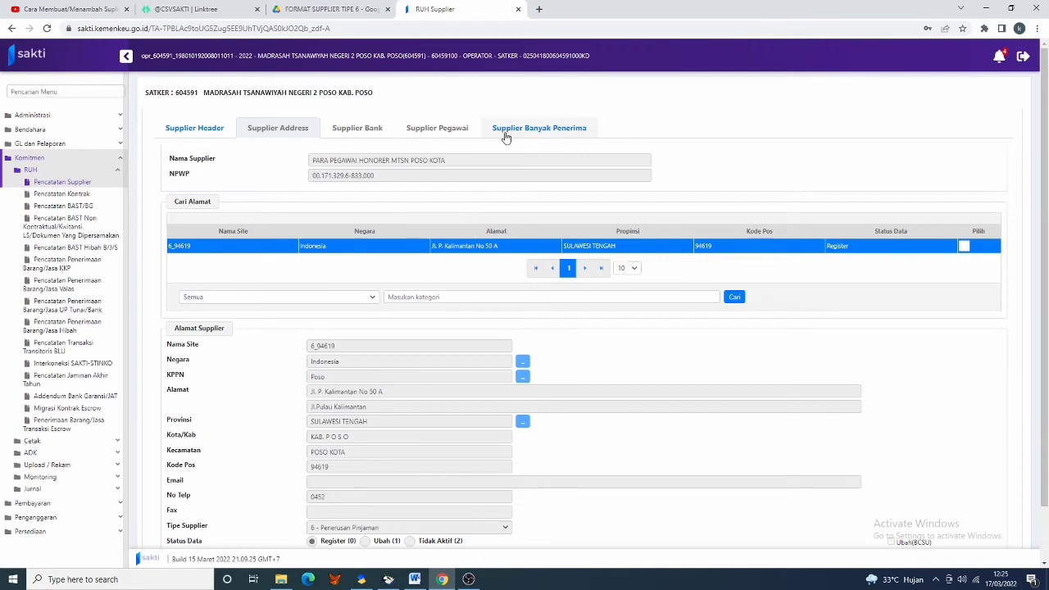
{"action": "left_click", "coordinate": [544, 132]}
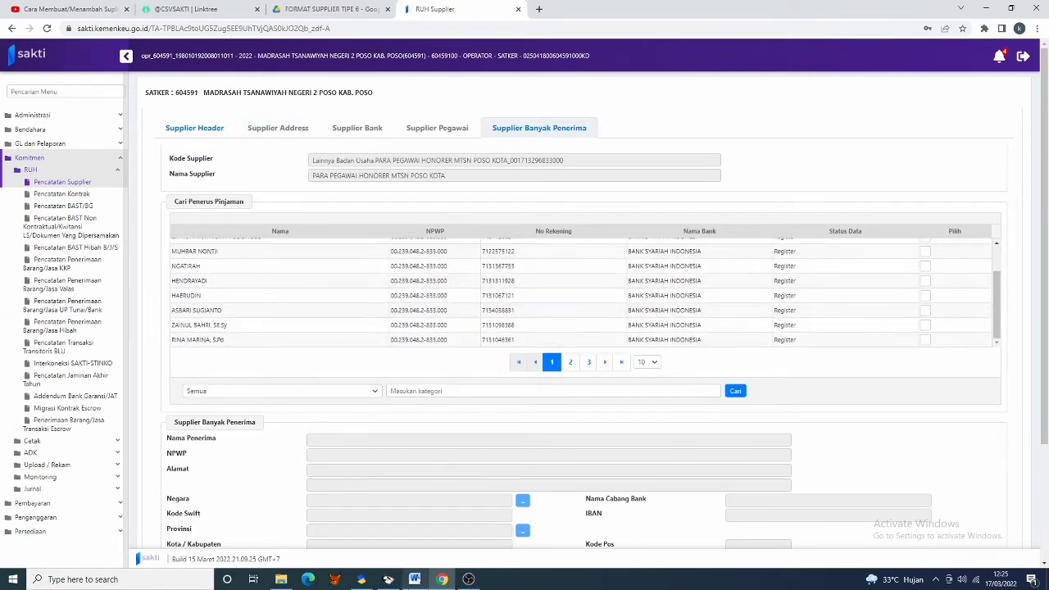
{"action": "left_click", "coordinate": [414, 580]}
{"action": "scroll", "coordinate": [302, 328], "scroll_direction": "down", "scroll_amount": 1}
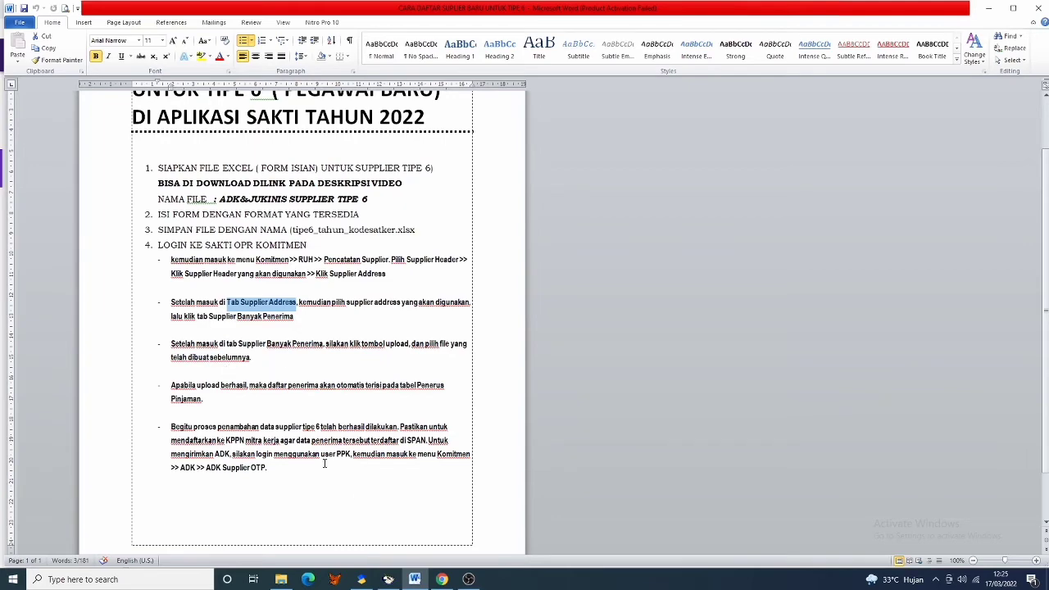
{"action": "left_click", "coordinate": [442, 579]}
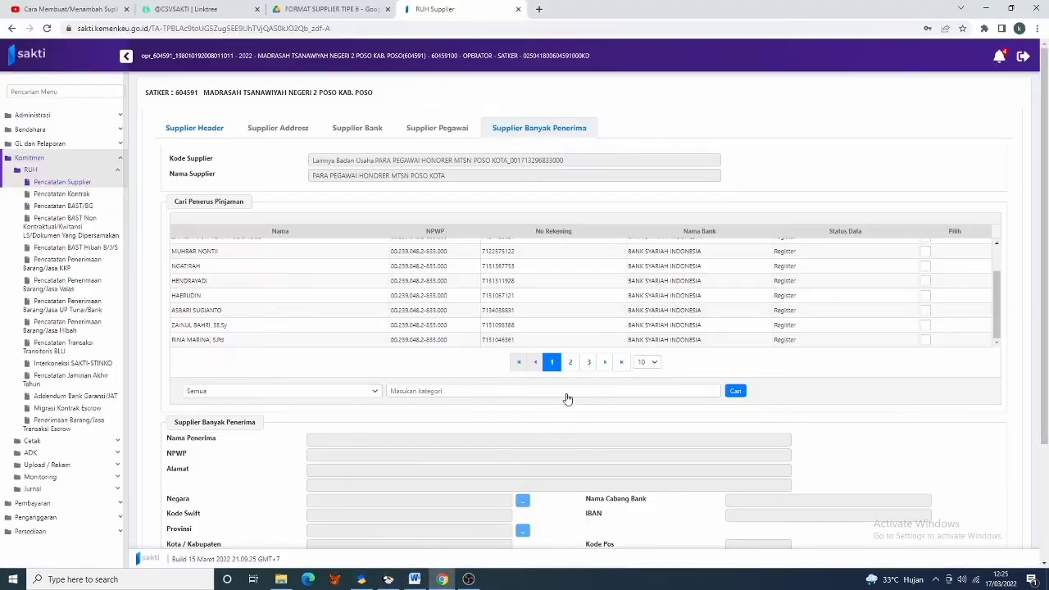
{"action": "scroll", "coordinate": [400, 297], "scroll_direction": "down", "scroll_amount": 3}
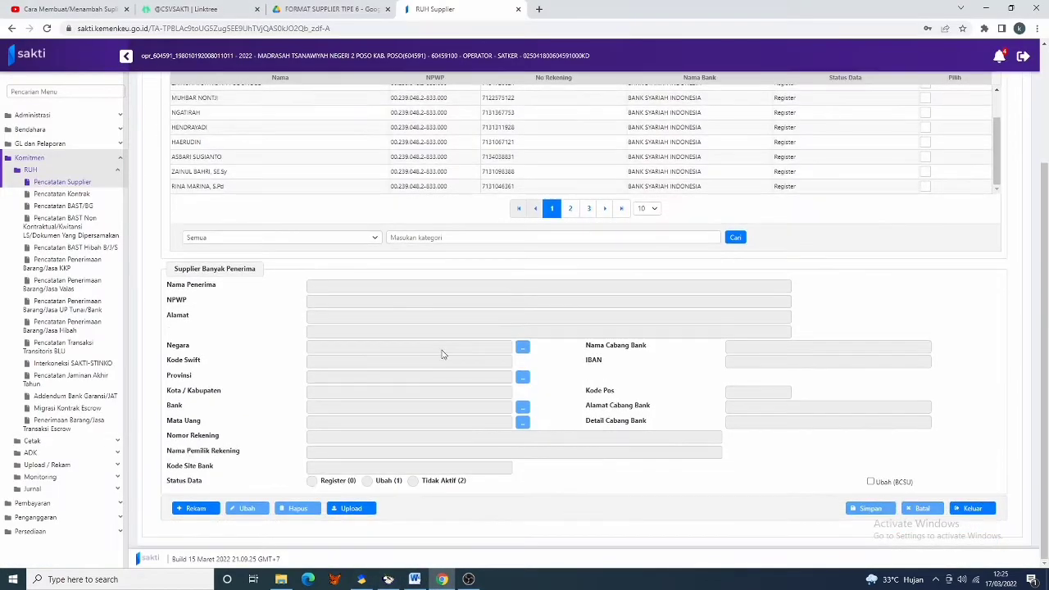
{"action": "scroll", "coordinate": [466, 391], "scroll_direction": "down", "scroll_amount": 3}
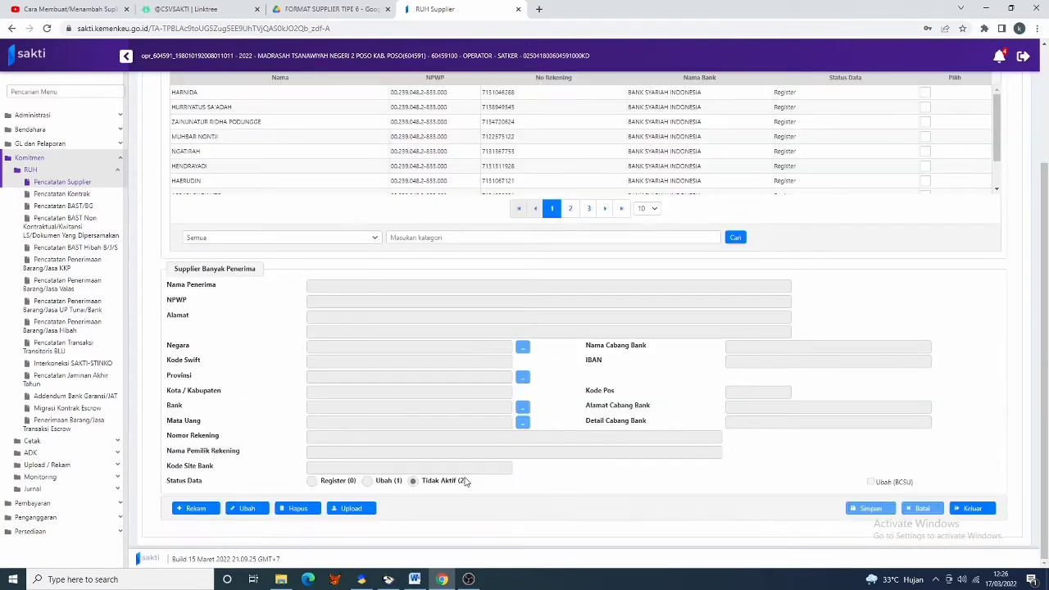
- Upload the Tipe6_2022_604591 workbook, found by filtering to today's files, and dismiss the validation notices
{"action": "left_click", "coordinate": [337, 511]}
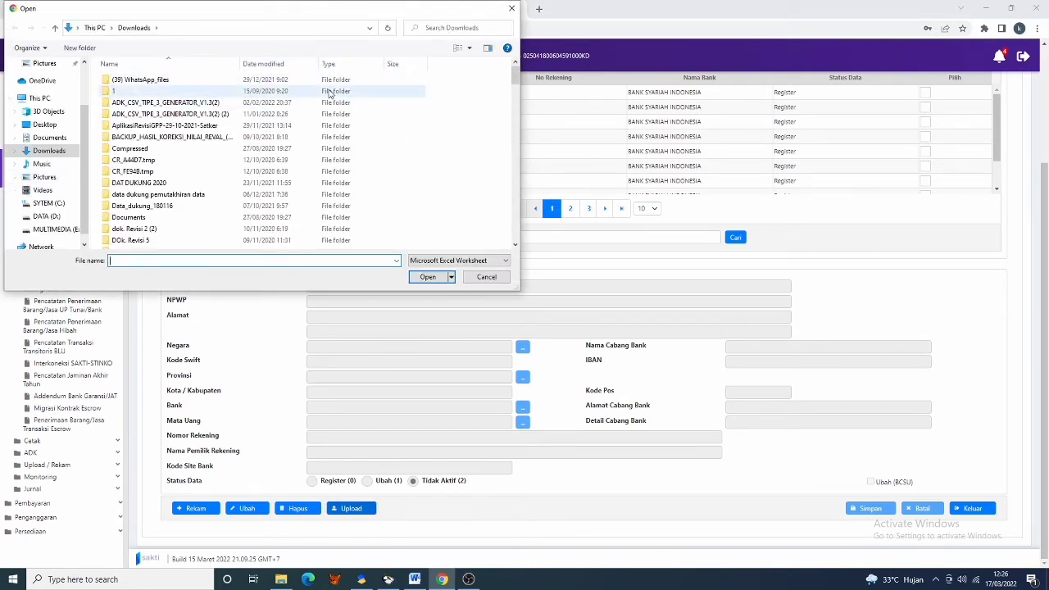
{"action": "left_click", "coordinate": [312, 67]}
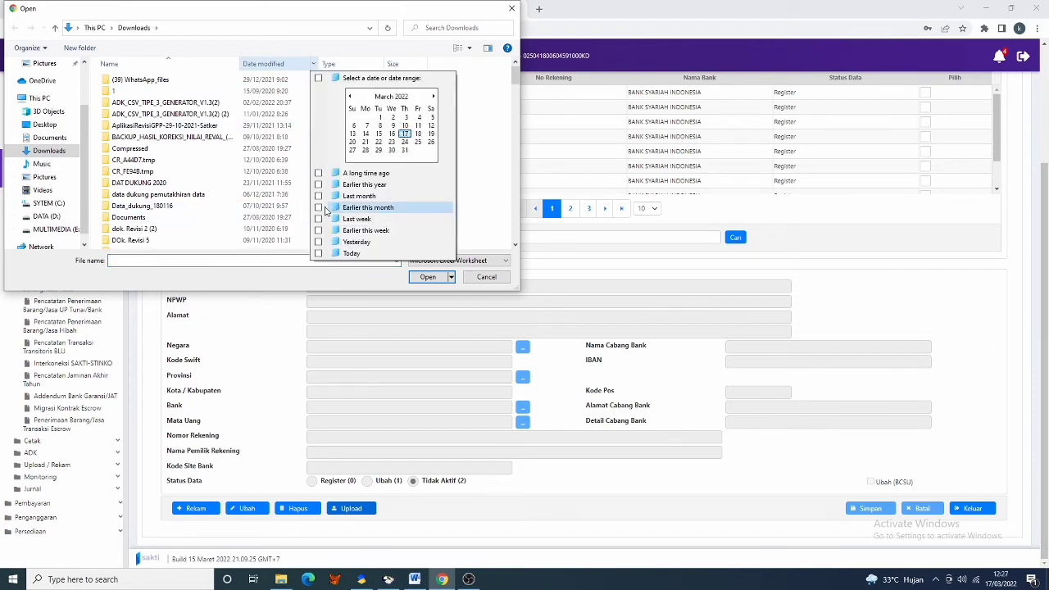
{"action": "left_click", "coordinate": [349, 253]}
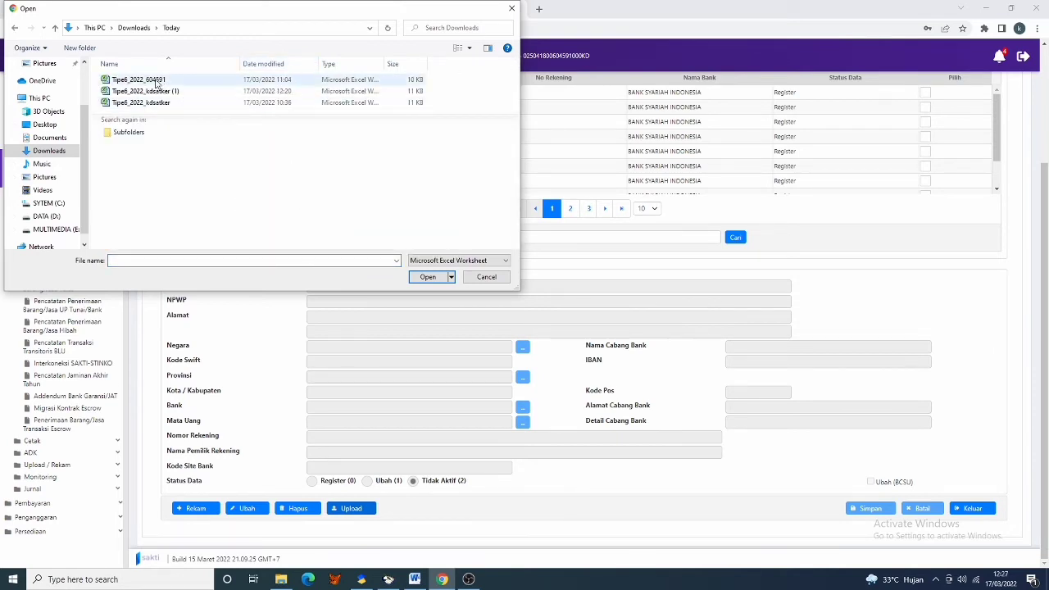
{"action": "double_click", "coordinate": [155, 82]}
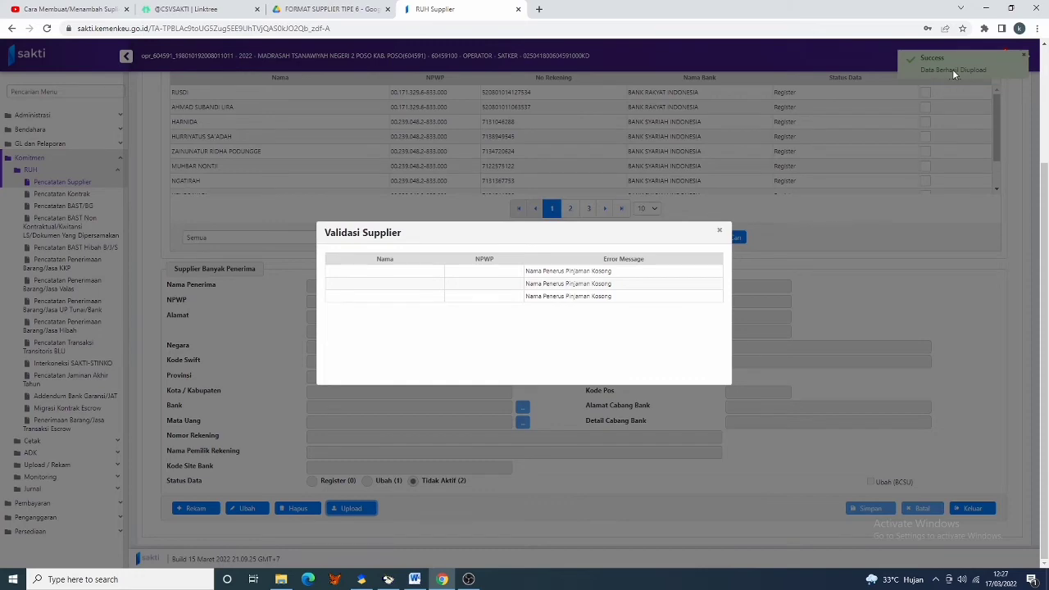
{"action": "left_click", "coordinate": [993, 176]}
{"action": "left_click", "coordinate": [995, 190]}
{"action": "scroll", "coordinate": [729, 170], "scroll_direction": "up", "scroll_amount": 5}
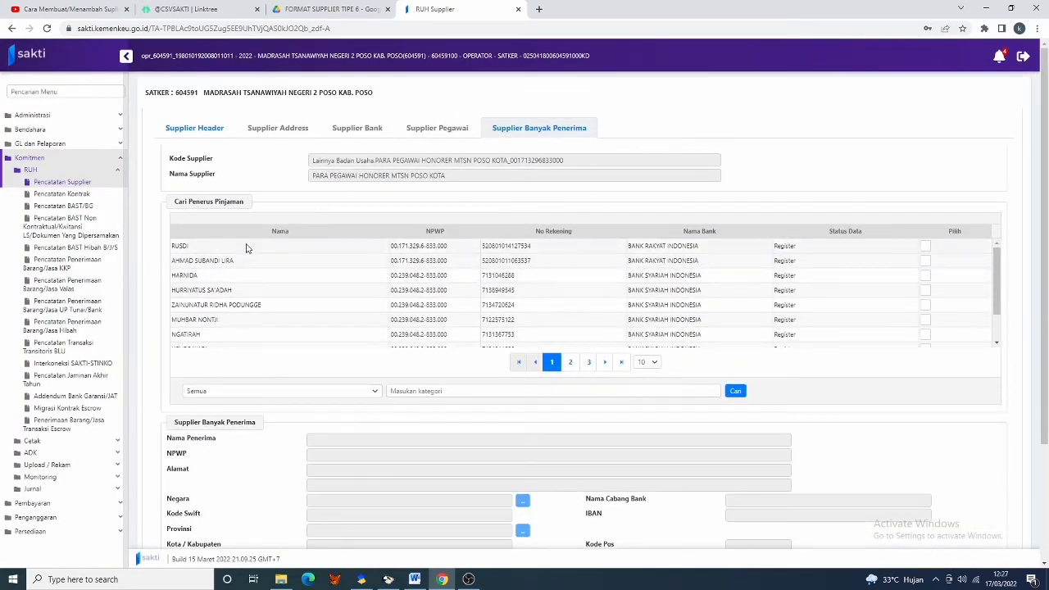
- Review the details of the two uploaded Bank Rakyat Indonesia recipients
{"action": "left_click", "coordinate": [250, 247]}
{"action": "left_click", "coordinate": [239, 262]}
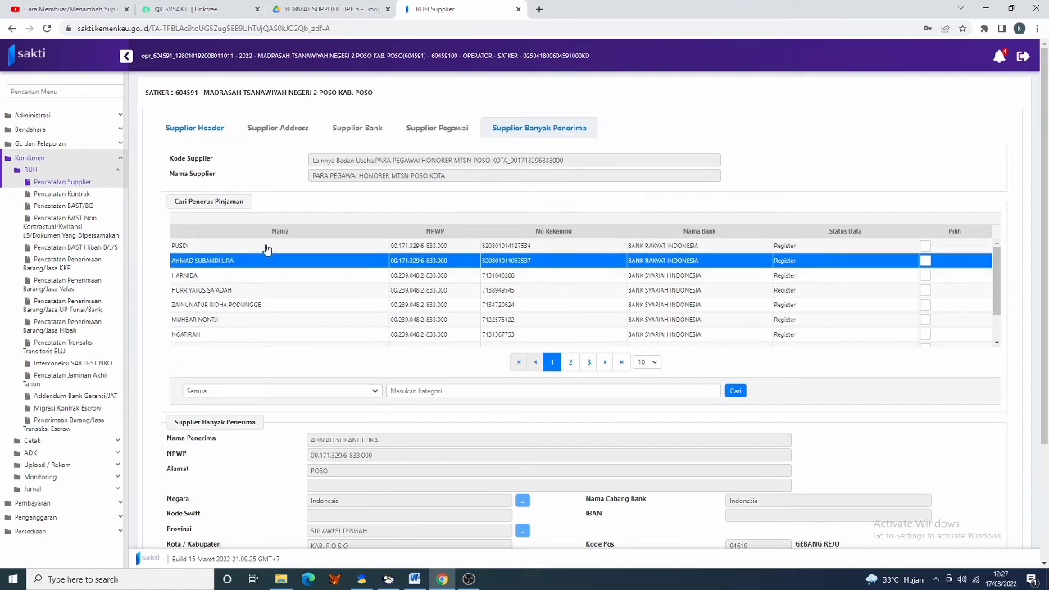
{"action": "left_click", "coordinate": [267, 248]}
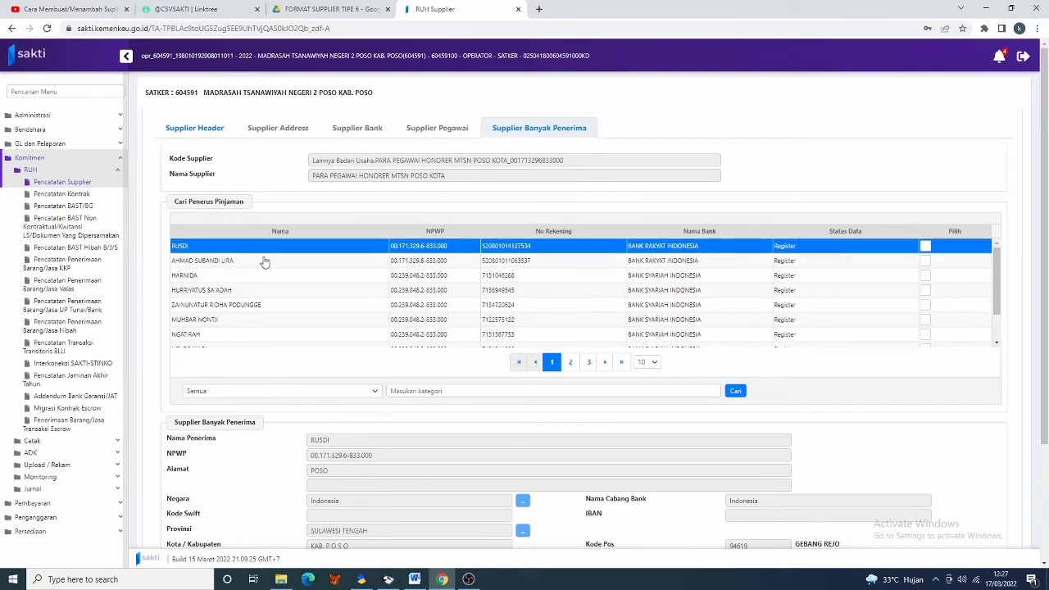
{"action": "left_click", "coordinate": [266, 264]}
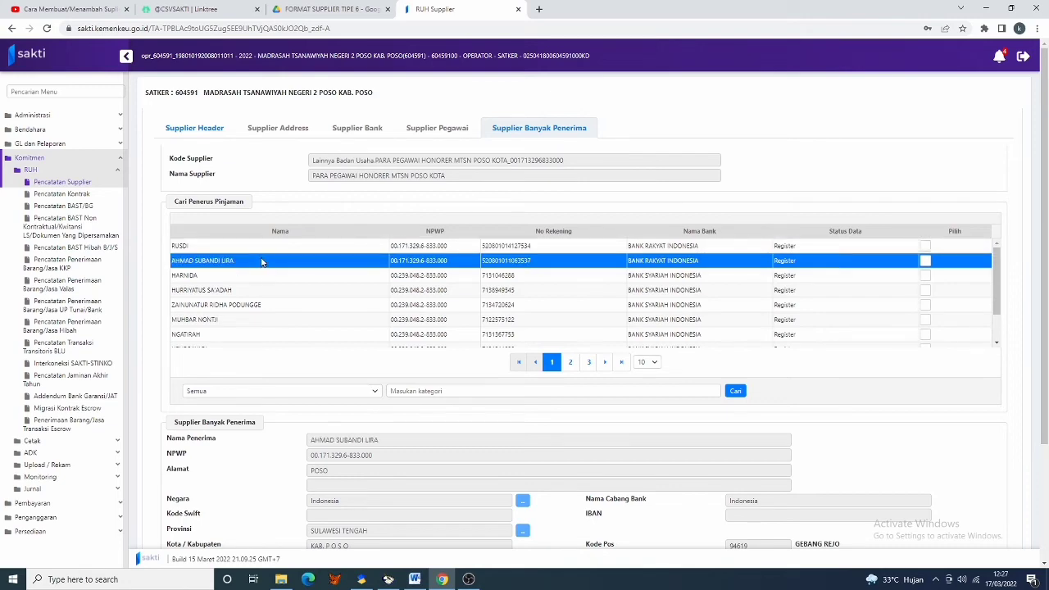
- Close the recipient form with Keluar and confirm Ya
{"action": "scroll", "coordinate": [713, 300], "scroll_direction": "down", "scroll_amount": 2}
{"action": "scroll", "coordinate": [918, 325], "scroll_direction": "down", "scroll_amount": 2}
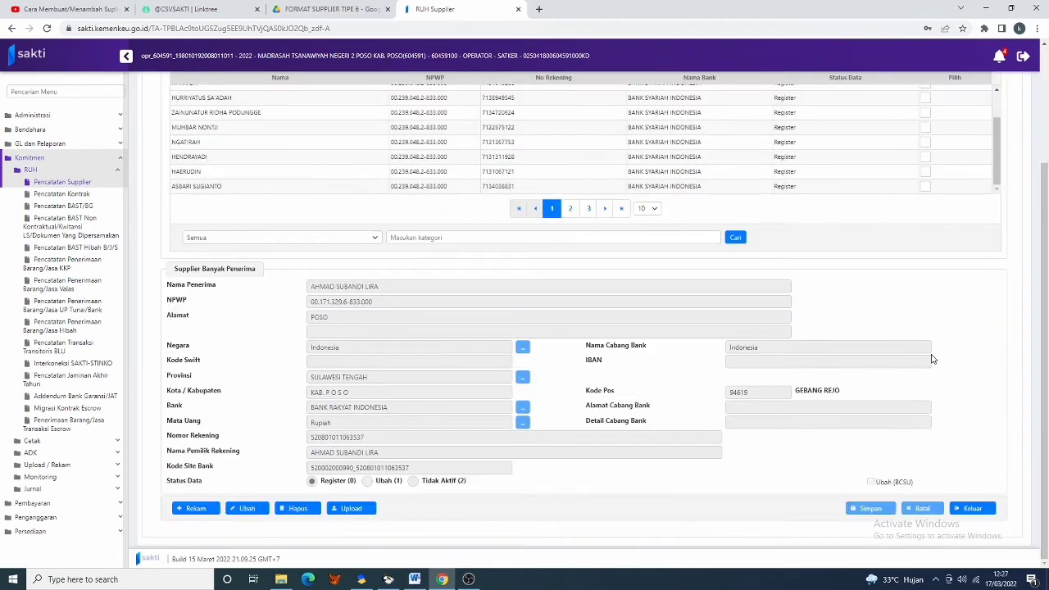
{"action": "left_click", "coordinate": [972, 509]}
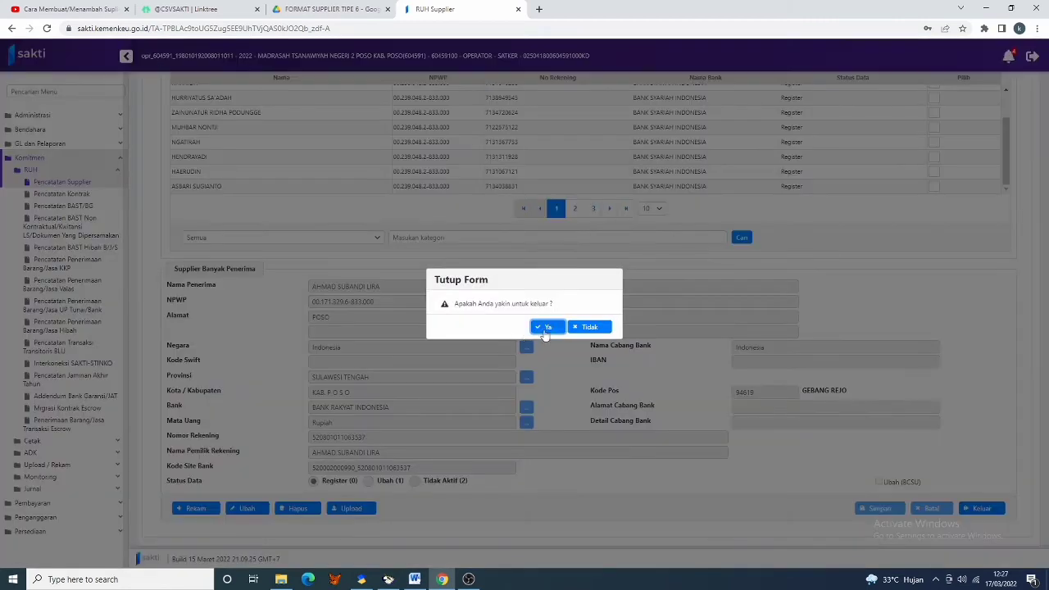
{"action": "left_click", "coordinate": [548, 327]}
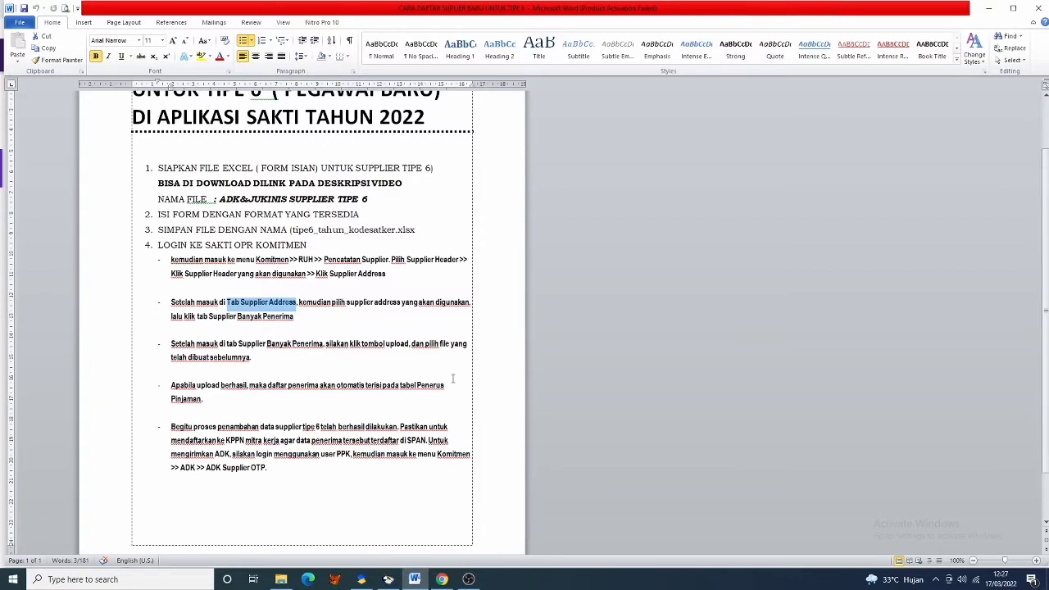
- Clear the highlighted phrase in the Word guide and switch back to the SAKTI dashboard
{"action": "left_click", "coordinate": [453, 379]}
{"action": "scroll", "coordinate": [268, 401], "scroll_direction": "down", "scroll_amount": 1}
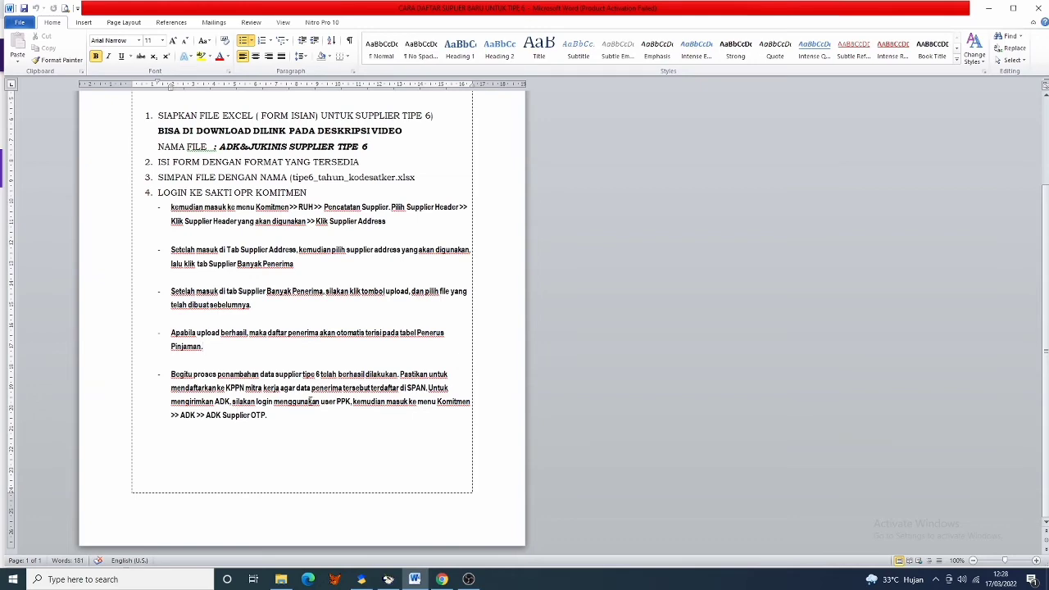
{"action": "left_click", "coordinate": [442, 579]}
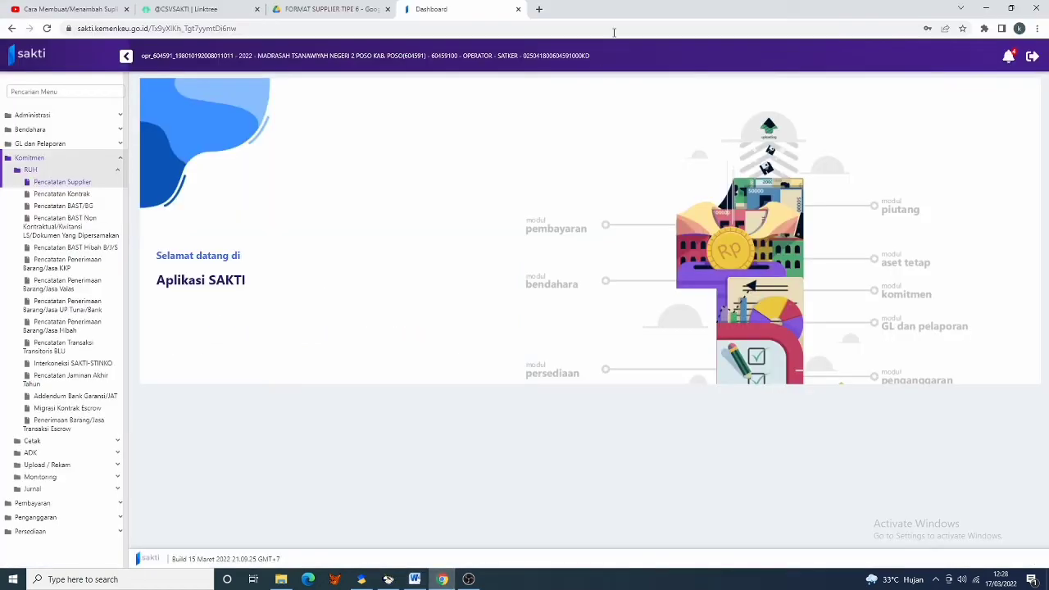
- In a new tab, search 'sakti kemenkeu' and open the SAKTI (Kemenkeu) login page
{"action": "left_click", "coordinate": [539, 9]}
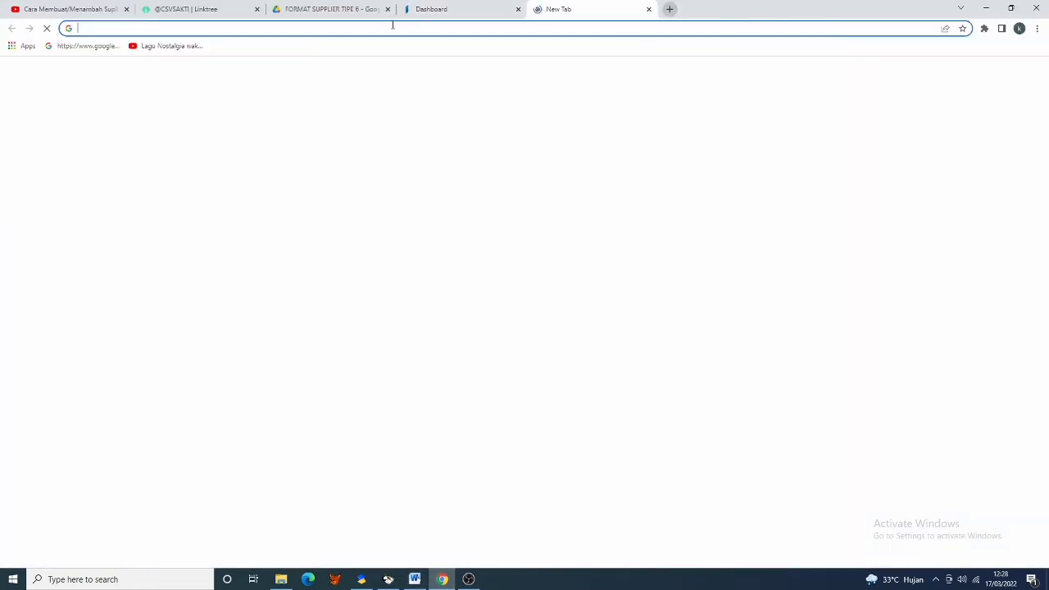
{"action": "type", "text": "sakti"}
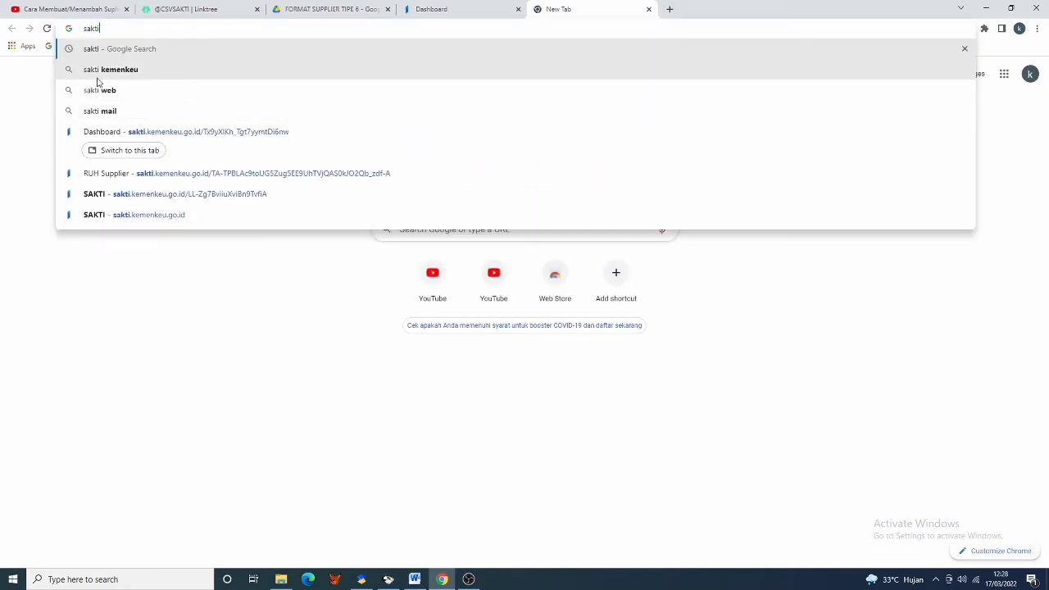
{"action": "left_click", "coordinate": [106, 73]}
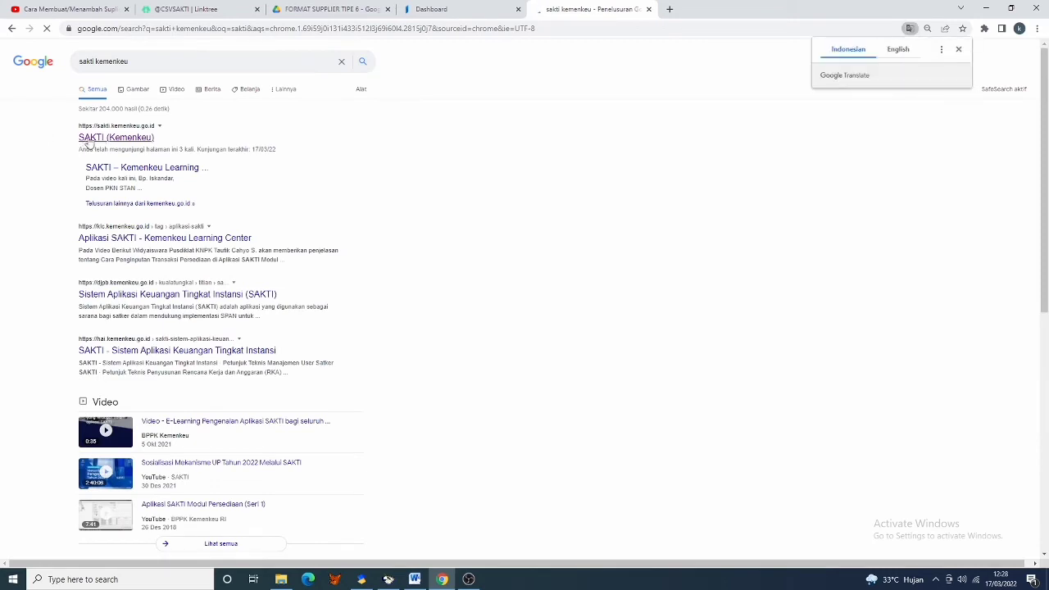
{"action": "left_click", "coordinate": [129, 137]}
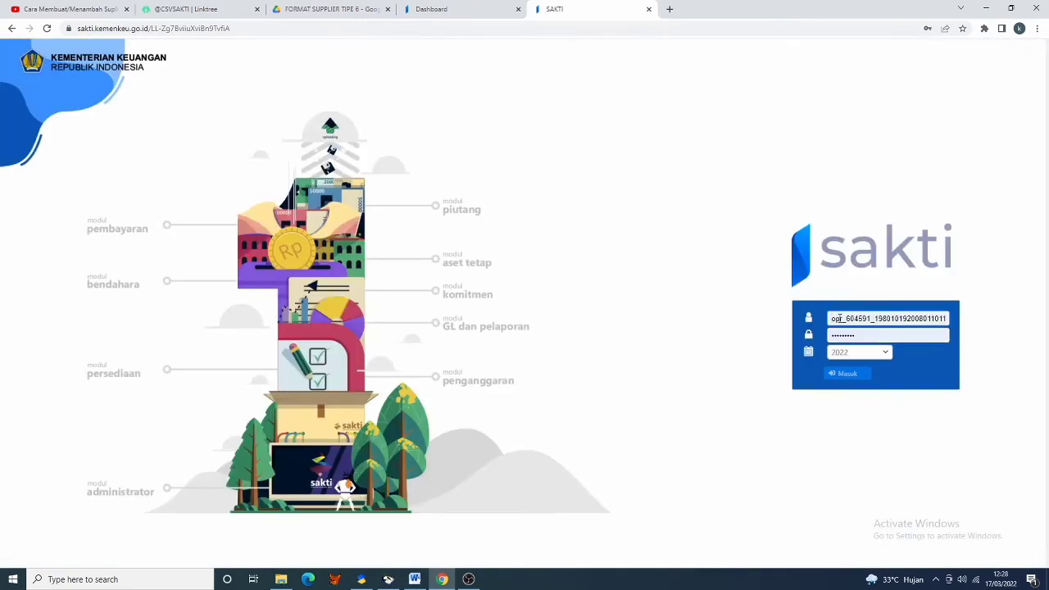
- Replace the username with the saved validator login from autofill and sign in to SAKTI
{"action": "double_click", "coordinate": [830, 318]}
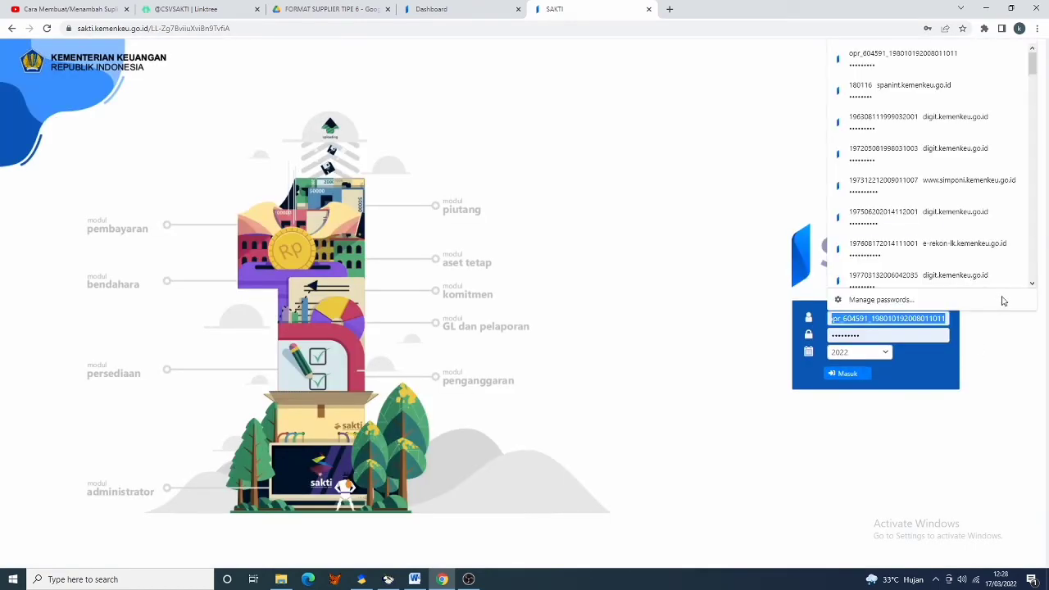
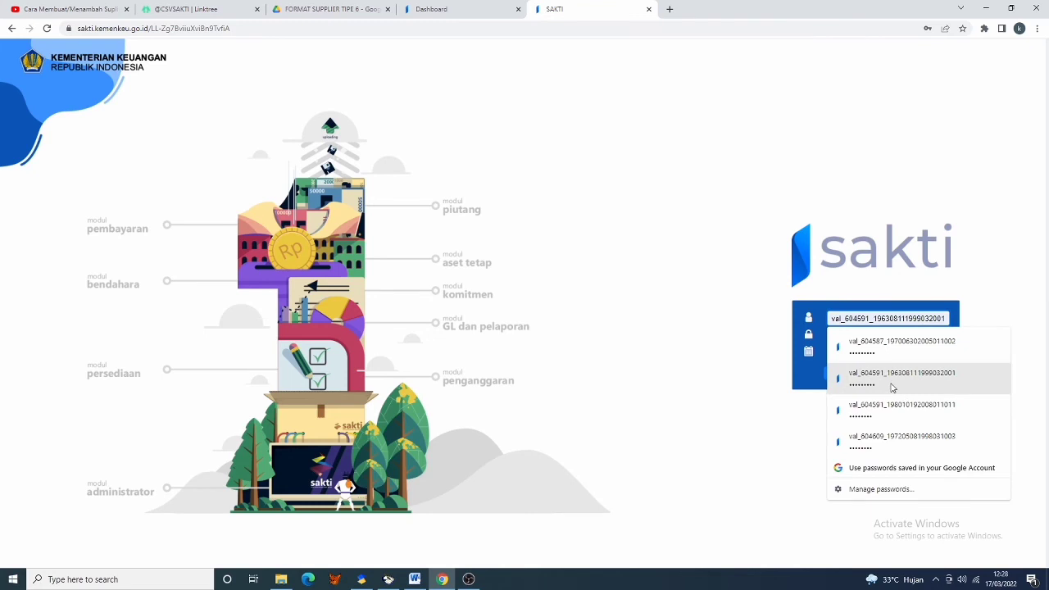
{"action": "left_click", "coordinate": [892, 382]}
{"action": "left_click", "coordinate": [855, 378]}
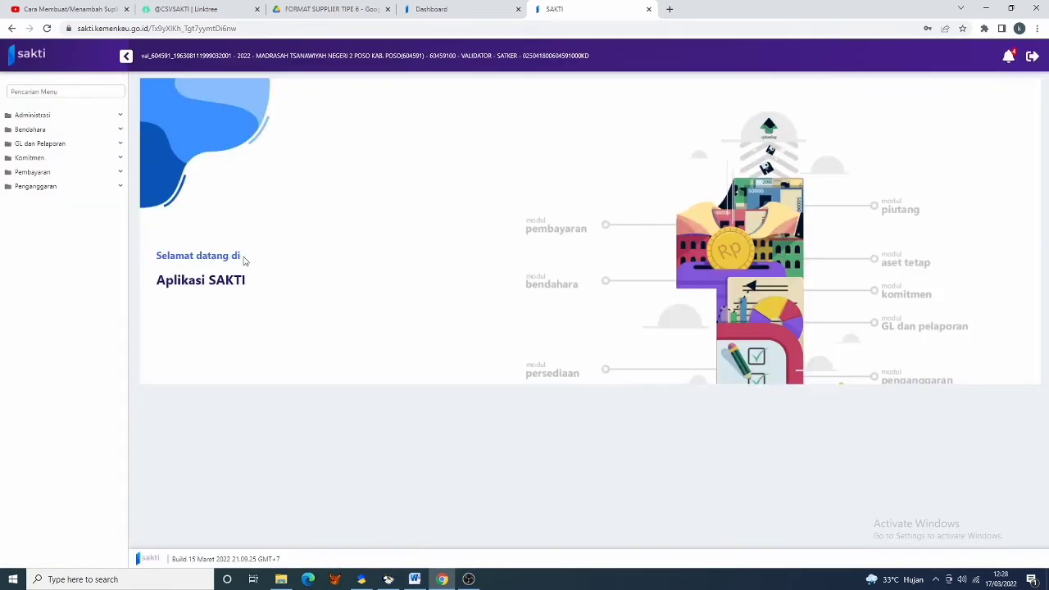
- Open Komitmen > ADK > ADK Supplier Interkoneksi OTP and tick PARA PEGAWAI HONORER MTSN POSO KOTA
{"action": "left_click", "coordinate": [46, 162]}
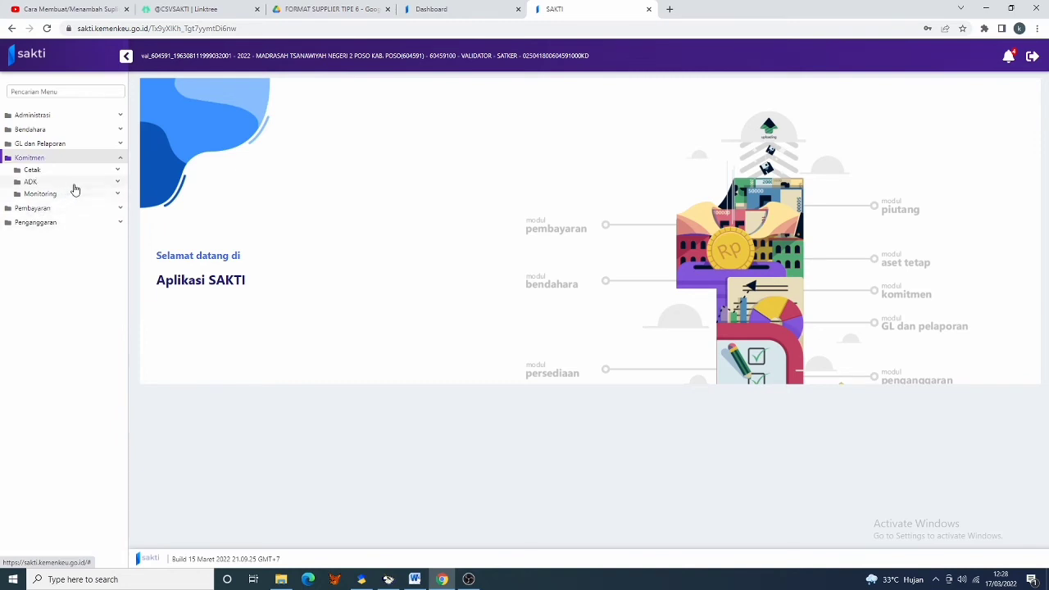
{"action": "left_click", "coordinate": [75, 185]}
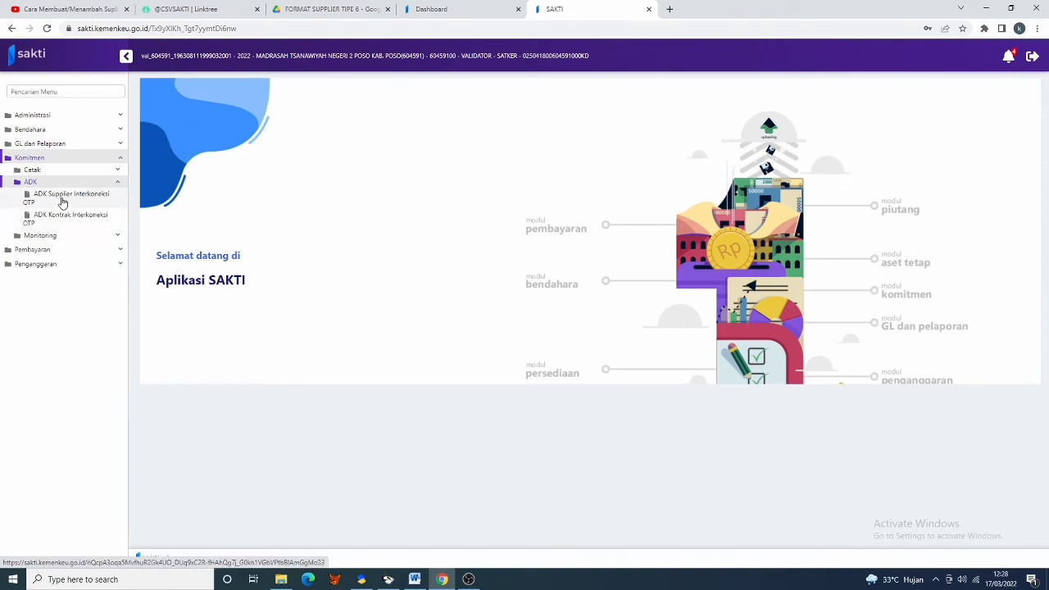
{"action": "left_click", "coordinate": [63, 201]}
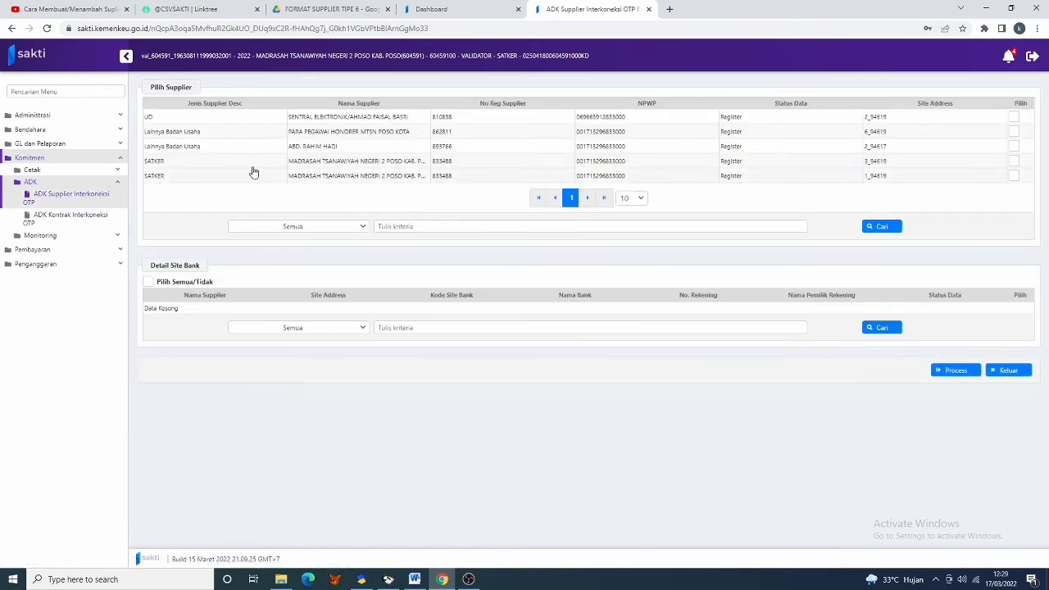
{"action": "left_click", "coordinate": [1015, 134]}
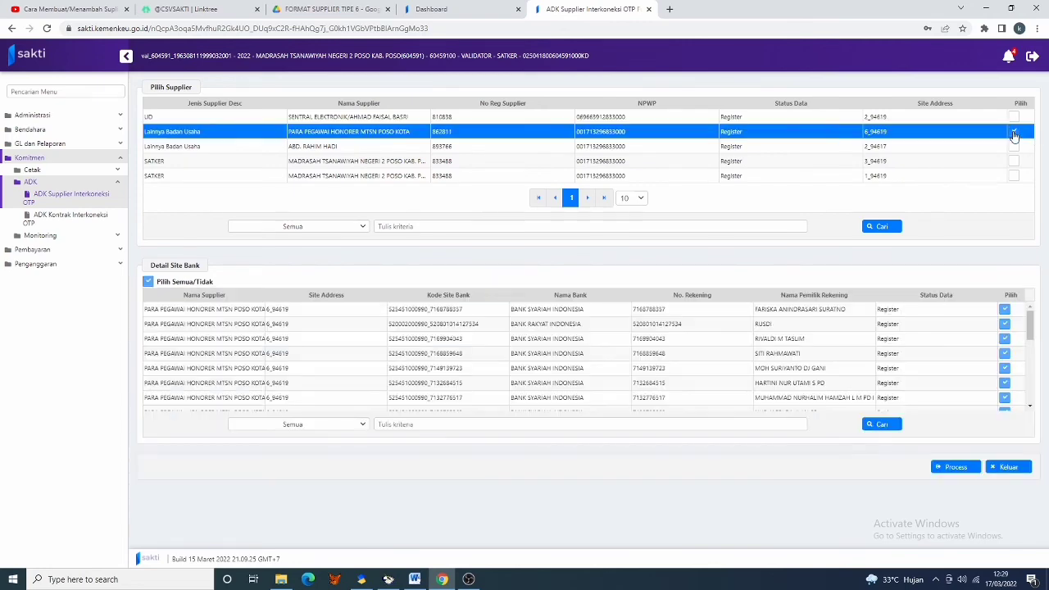